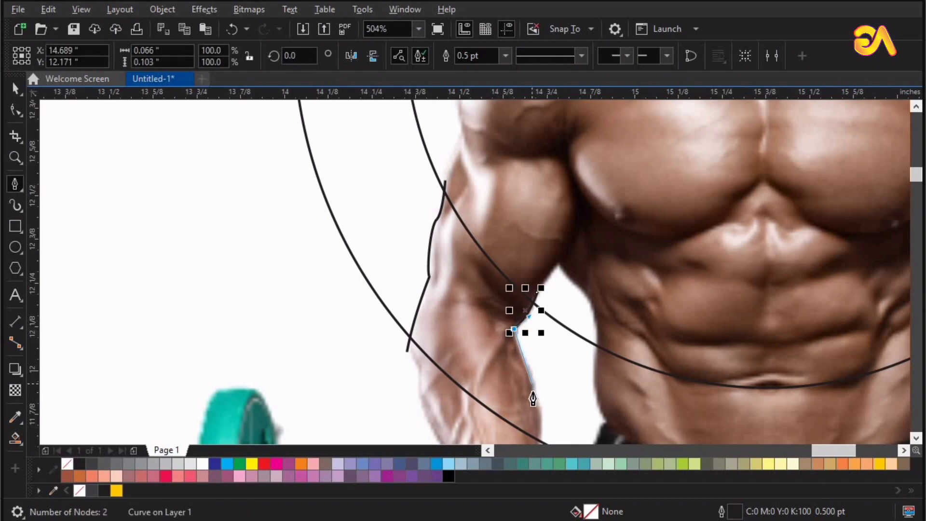
Step: Continue the Pen curve from the inner elbow down the forearm's inner edge until it reaches the larger circle
mouse_move(532, 383)
left_mouse_down()
mouse_move(541, 395)
mouse_move(533, 386)
left_mouse_up()
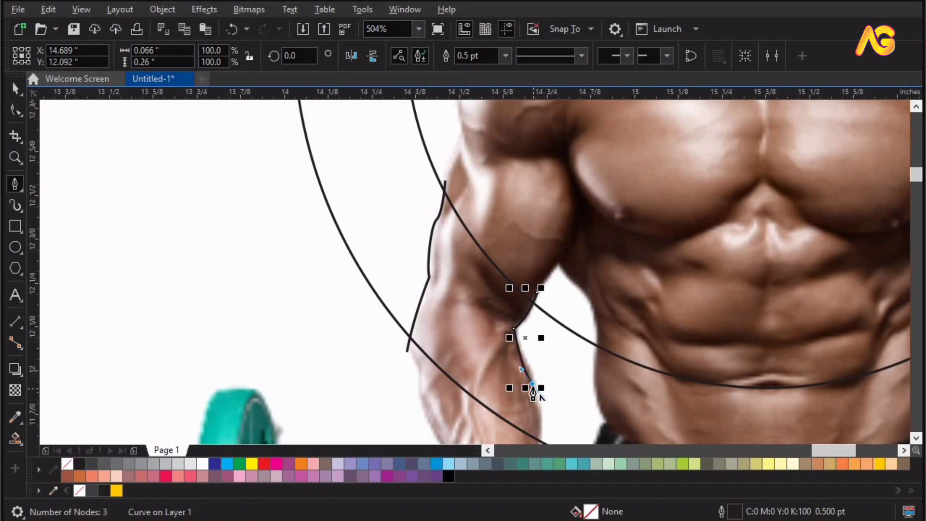
left_click(539, 438)
key("z")
left_click_drag(458, 346, 551, 393)
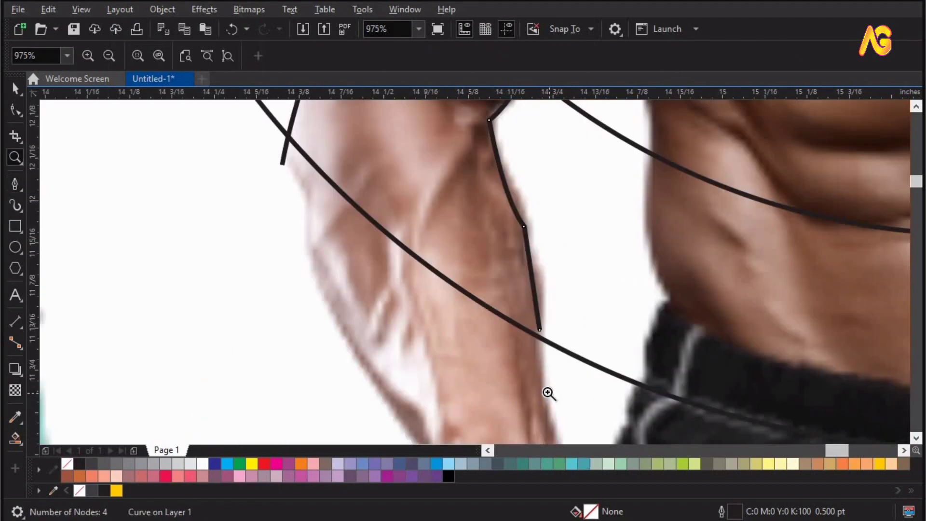
scroll(548, 392, "down", 2)
scroll(586, 367, "up", 1)
key("space")
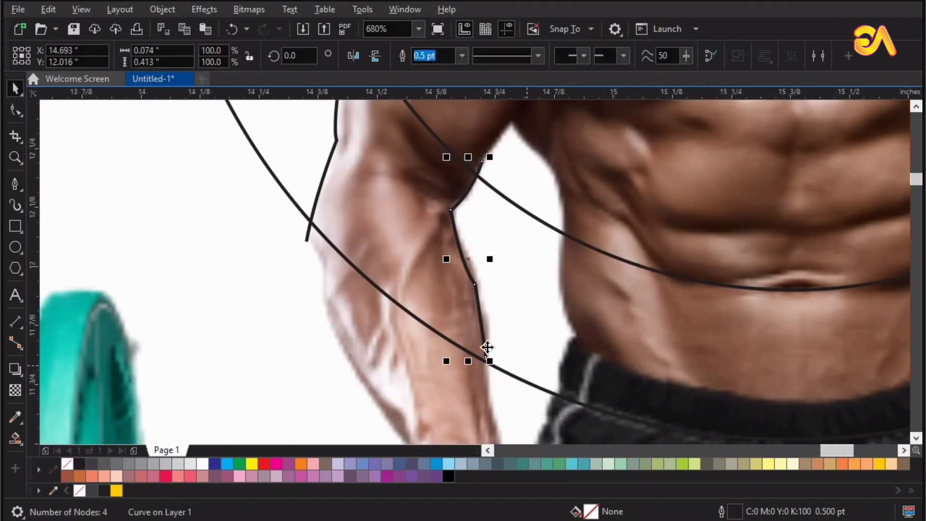
Step: Extend the forearm curve's lower end node past the larger circle and convert all its line segments to curves
key("F10")
left_click_drag(485, 356, 490, 386)
left_click_drag(542, 129, 376, 414)
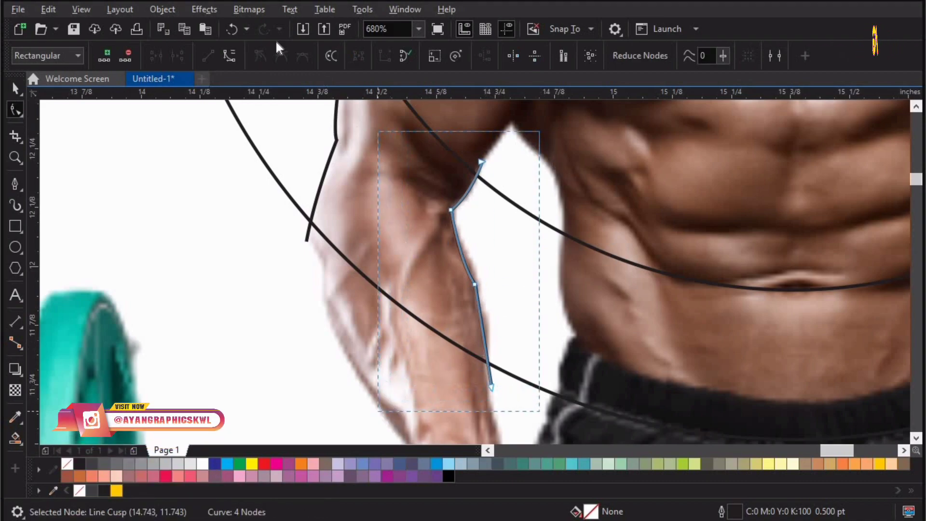
left_click(227, 57)
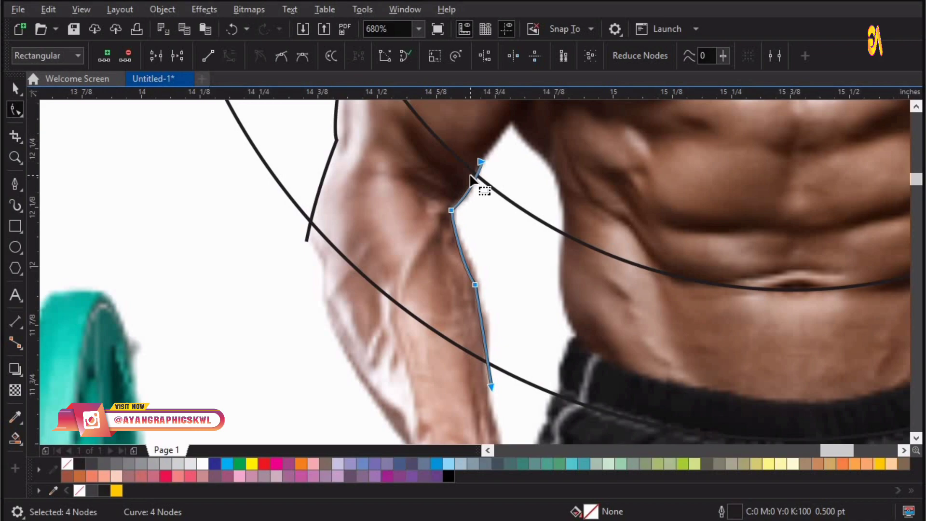
Step: Draw a Pen curve about 0.25 inch tall along the torso's side, from above the smaller circle to the waistband
left_click(14, 183)
scroll(42, 203, "down", 1)
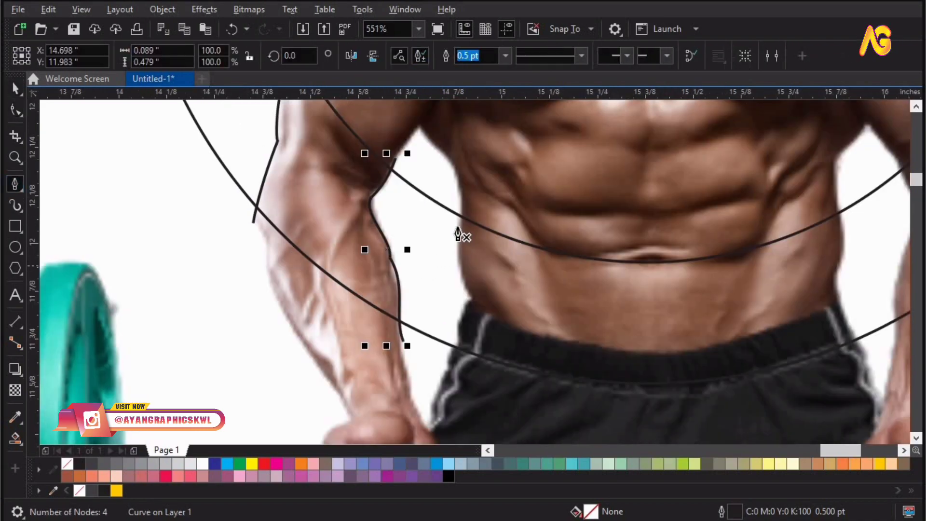
left_click(463, 205)
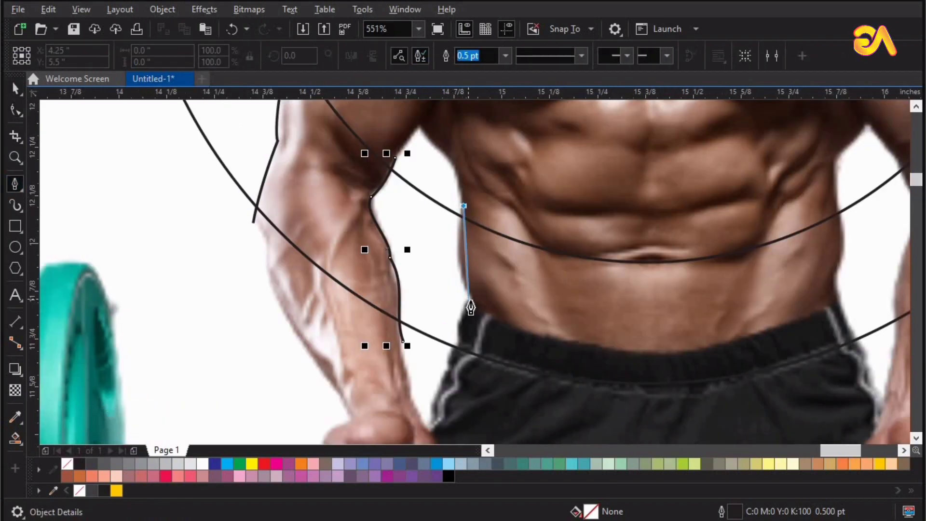
left_click_drag(470, 300, 490, 324)
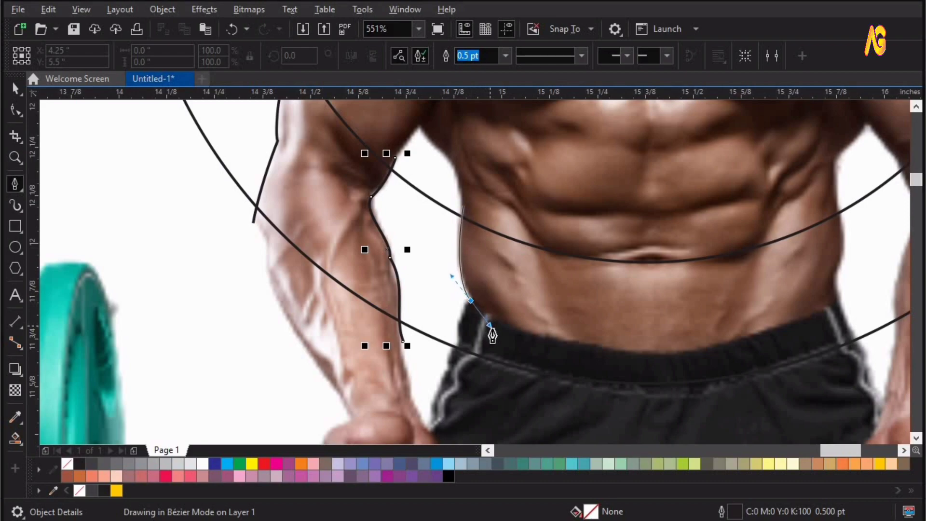
double_click(470, 301)
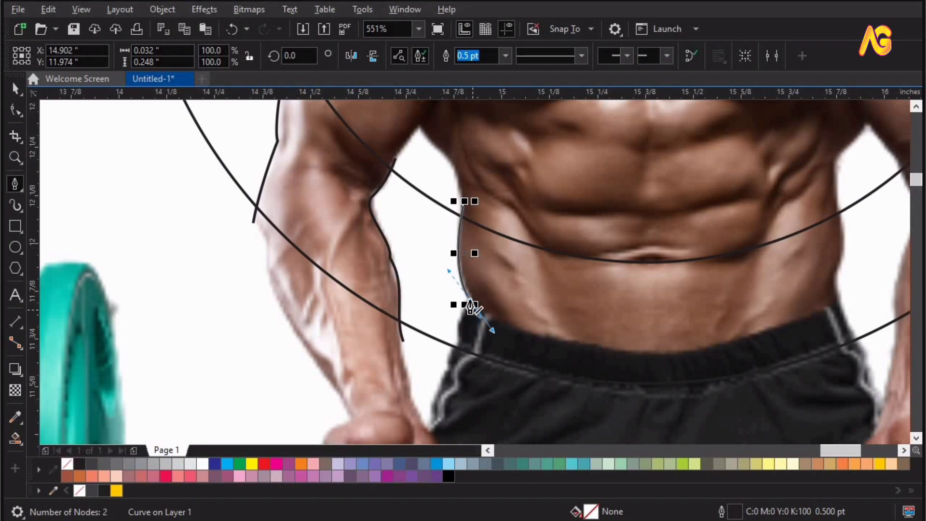
left_click(471, 305)
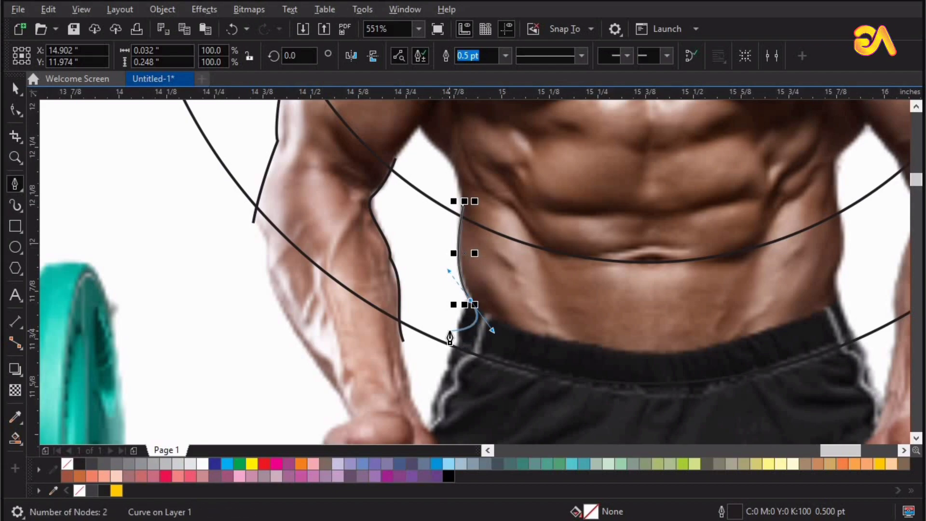
Step: Fit the outline of the opposite arm's outer edge by moving its upper end node inward and bending its segments along the muscles
key("F10")
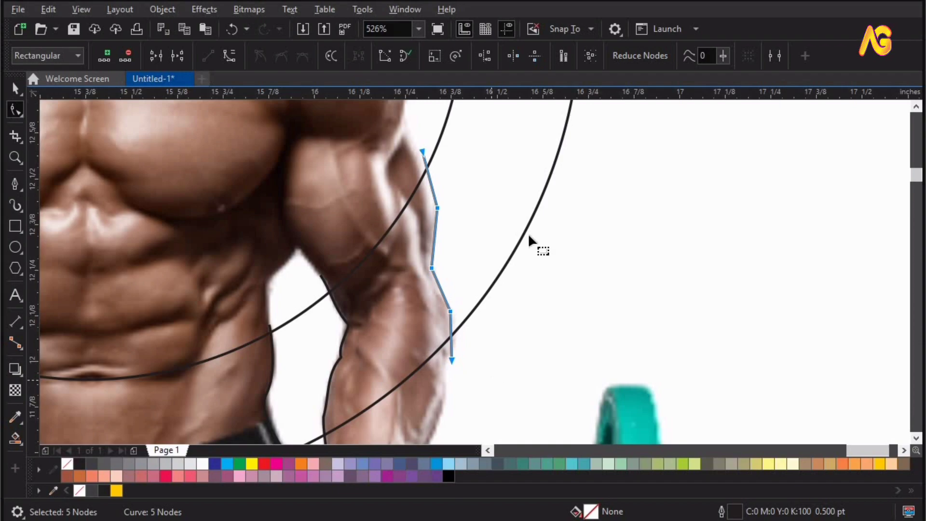
left_click_drag(422, 152, 392, 163)
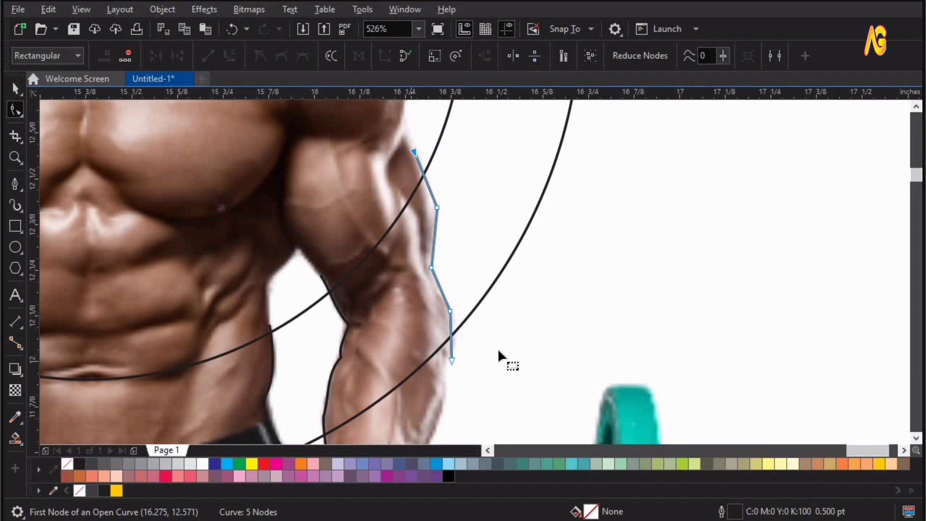
left_click_drag(498, 351, 412, 139)
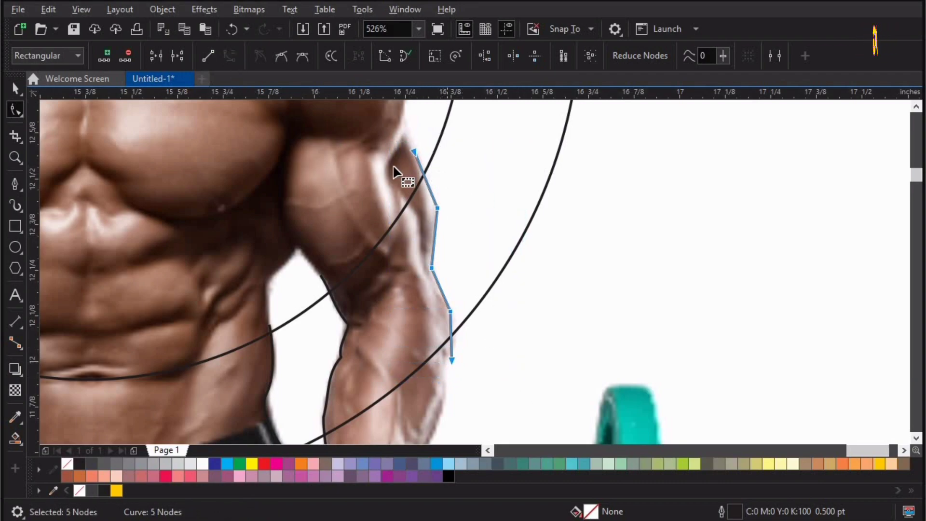
left_click_drag(426, 188, 427, 225)
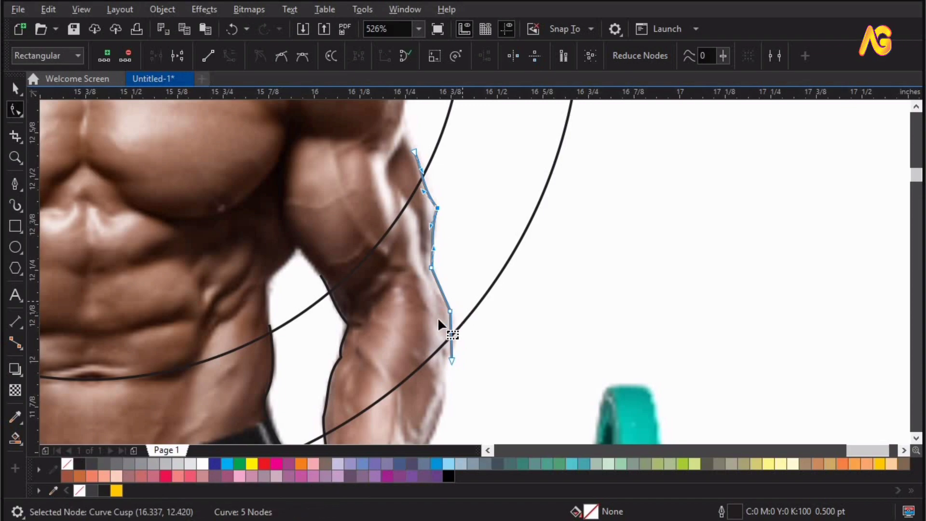
left_click_drag(438, 296, 441, 298)
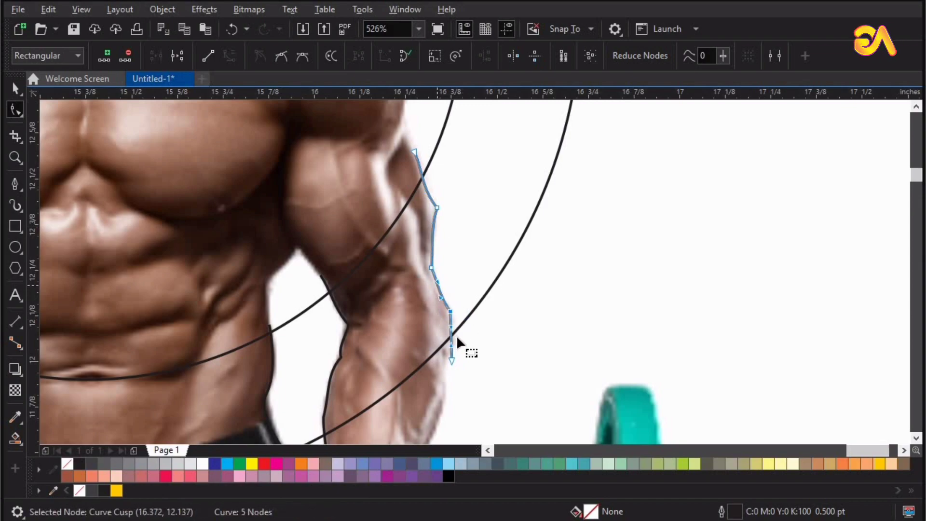
left_click(447, 327)
key("space")
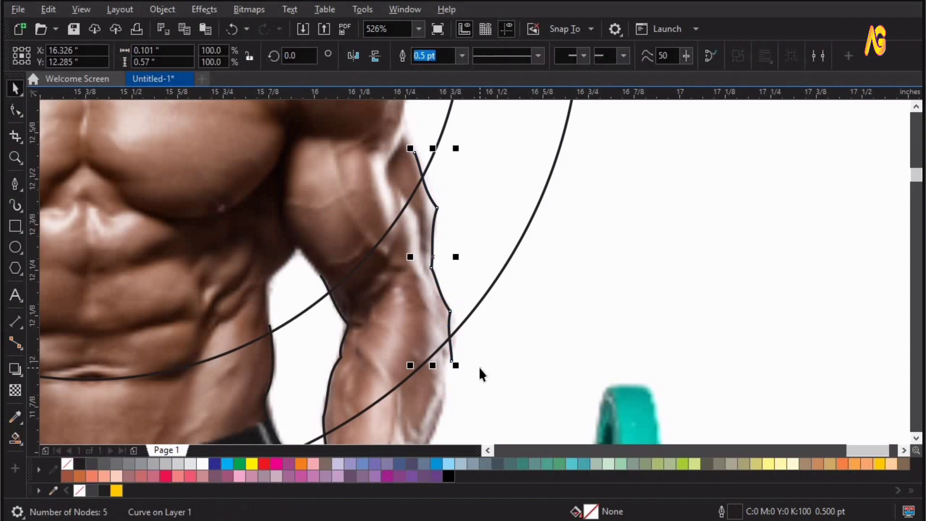
Step: Use Smart Fill with dark grey to fill the upper ring area between the two circles, including the section above the cap
scroll(478, 365, "down", 4)
key("z")
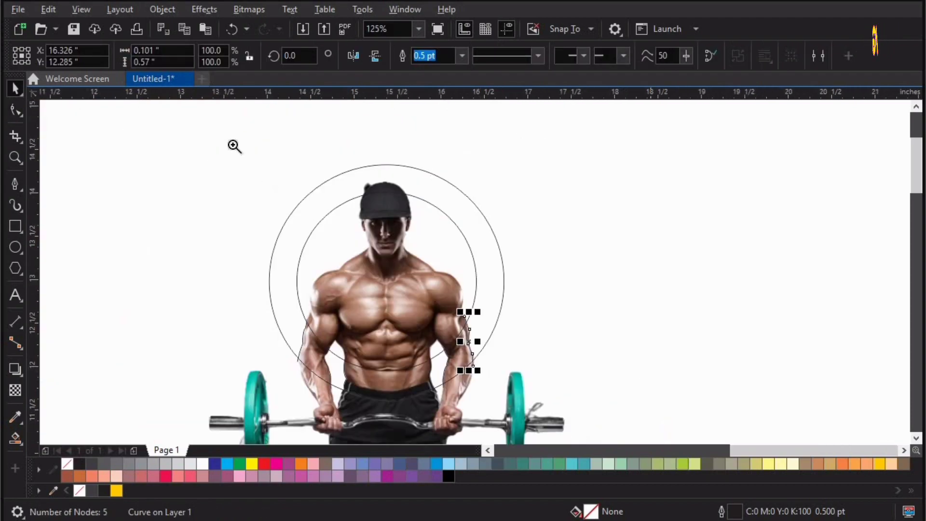
left_click_drag(236, 140, 558, 440)
key("space")
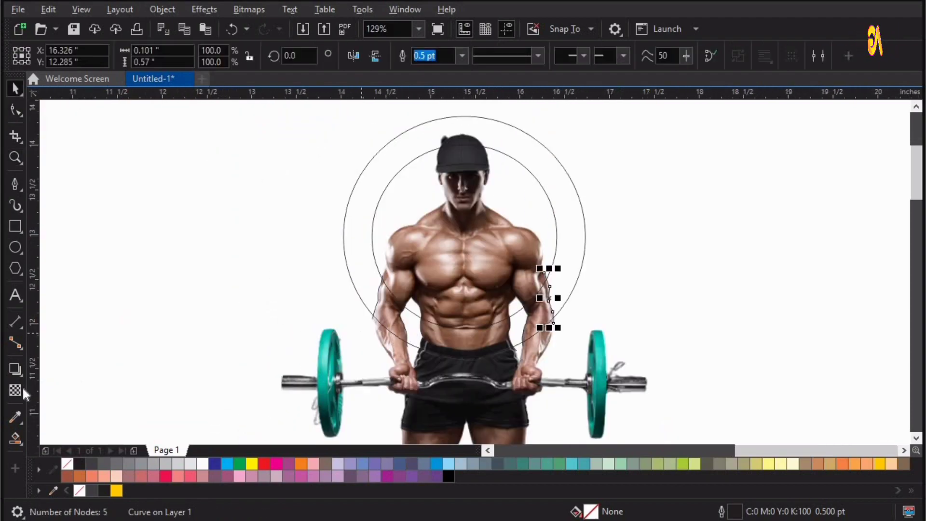
left_click(21, 441)
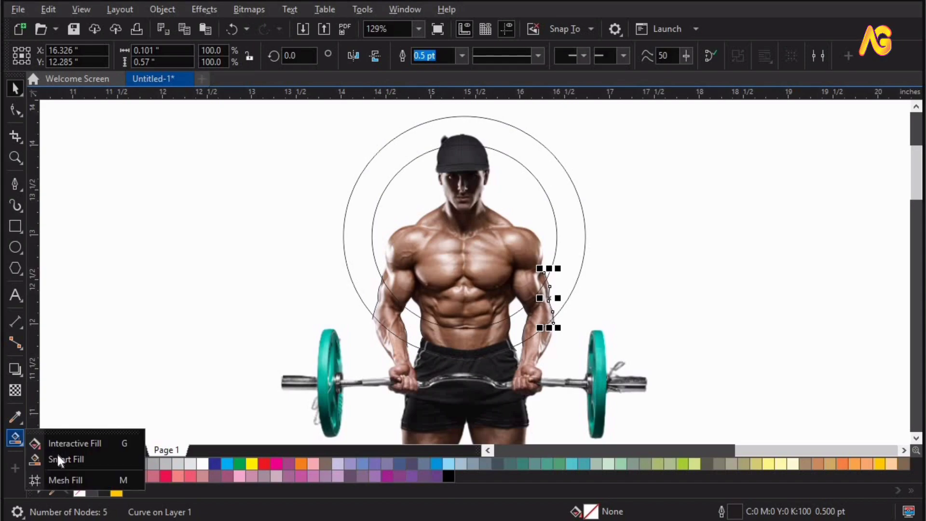
left_click(68, 458)
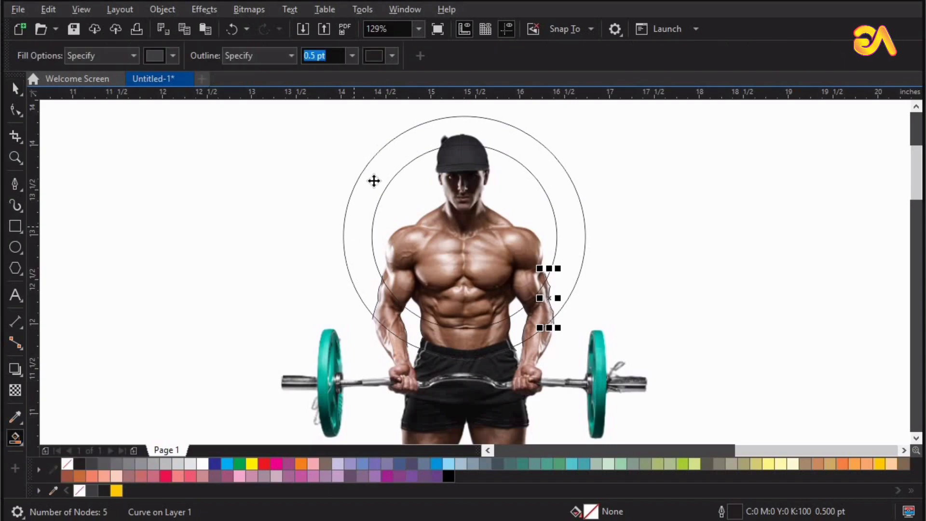
key("space")
left_click(209, 296)
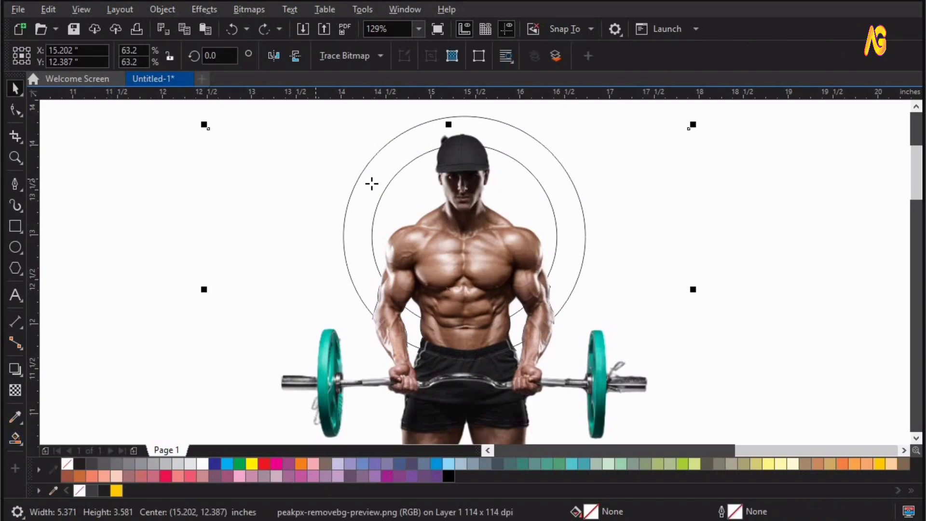
key("space")
left_click(371, 183)
left_click(459, 123)
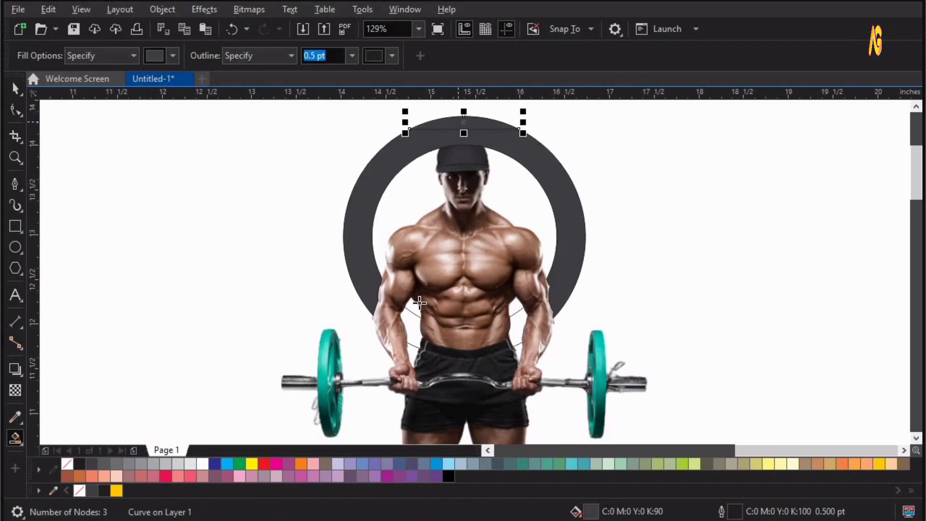
Step: Smart Fill the ring sections in both gaps between the arms and torso, plus the band across the waist
left_click(409, 329)
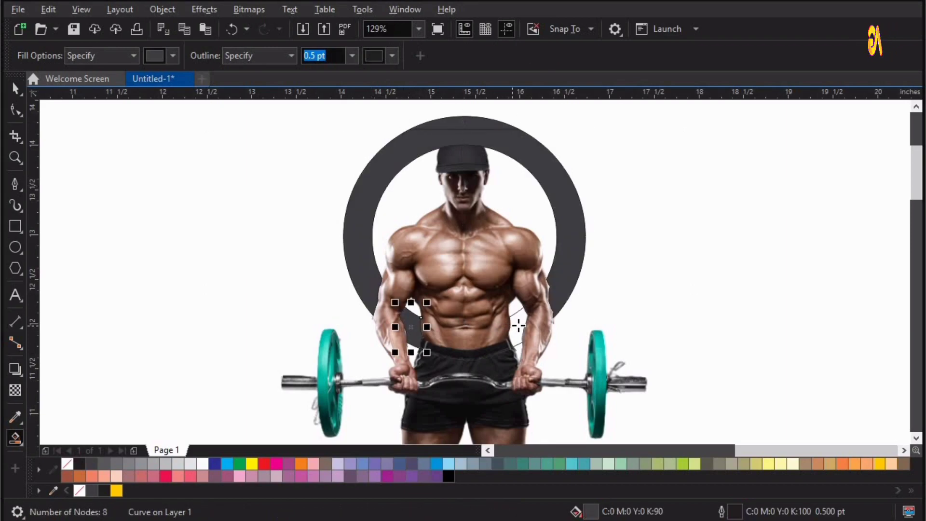
left_click(519, 325)
left_click(474, 339)
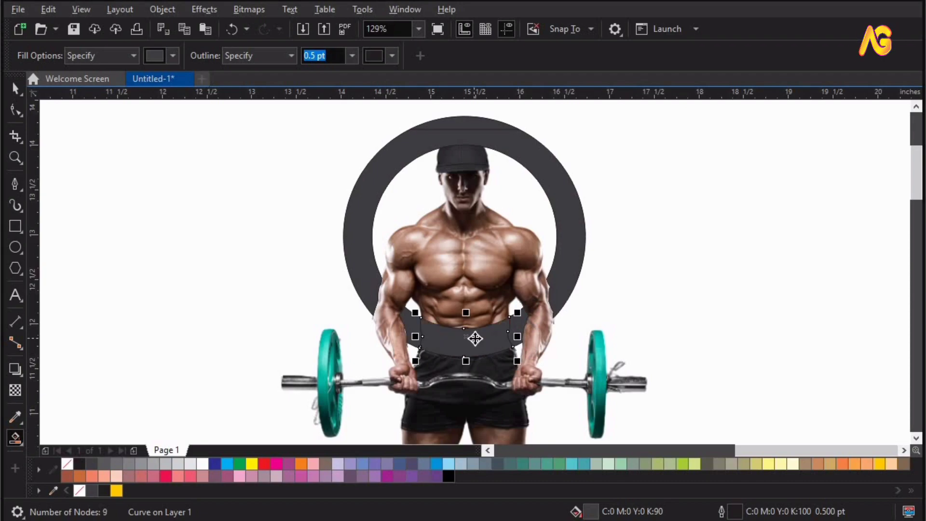
Step: Weld the large upper ring piece and the small section above the cap into one shape
key("space")
left_click(504, 220)
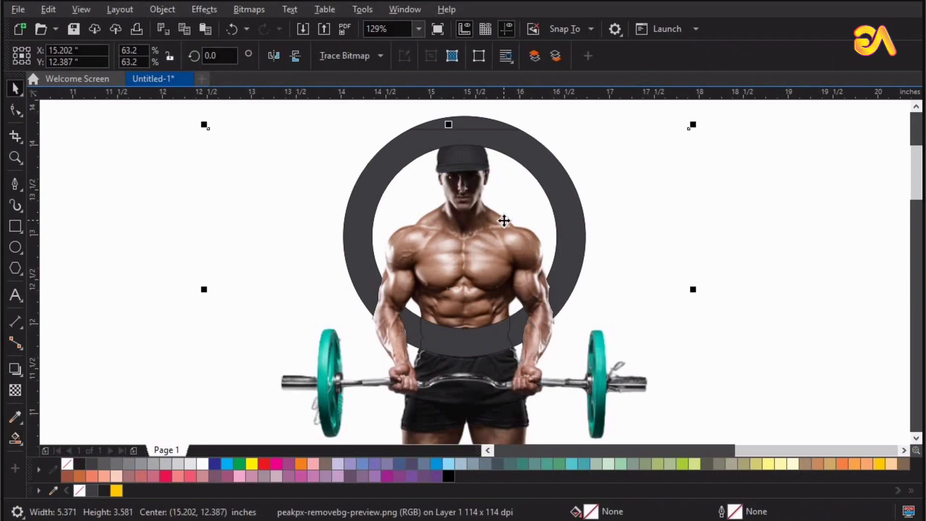
left_click(486, 133)
left_click(515, 151, "shift")
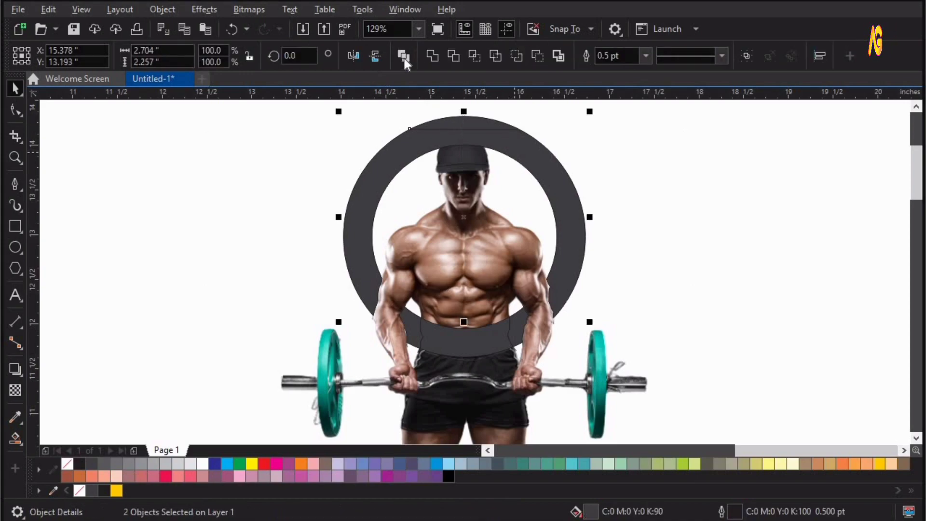
left_click(430, 55)
Step: Weld the waist band and the two adjoining gap sections into a single lower ring piece
left_click(519, 330)
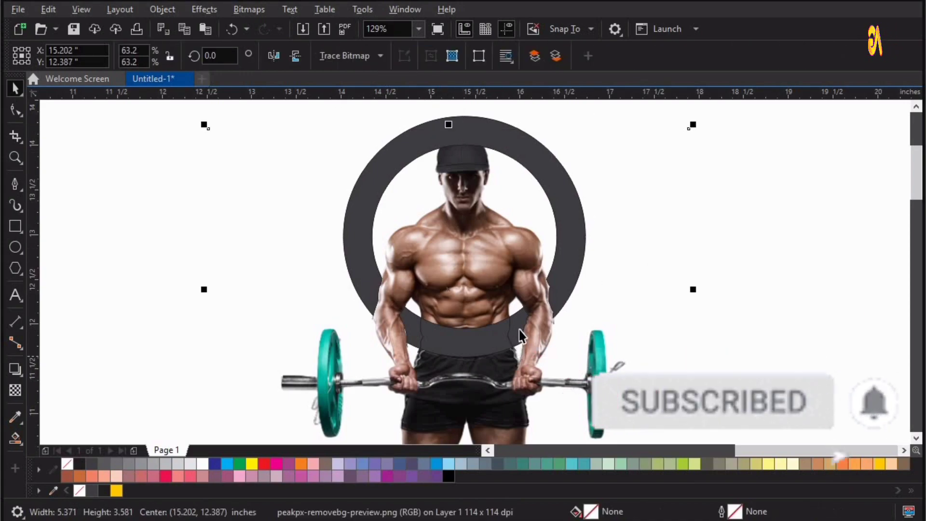
left_click(470, 346)
left_click(446, 340, "shift")
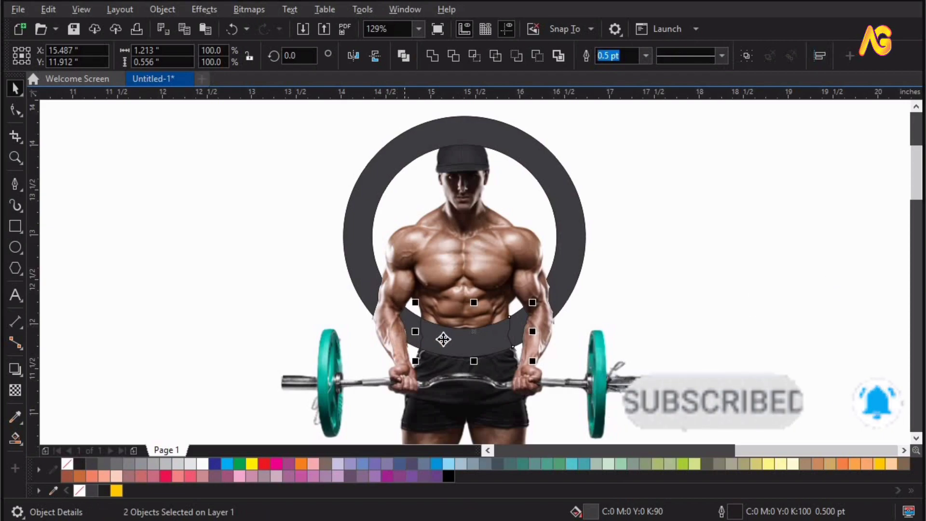
left_click(456, 301, "shift")
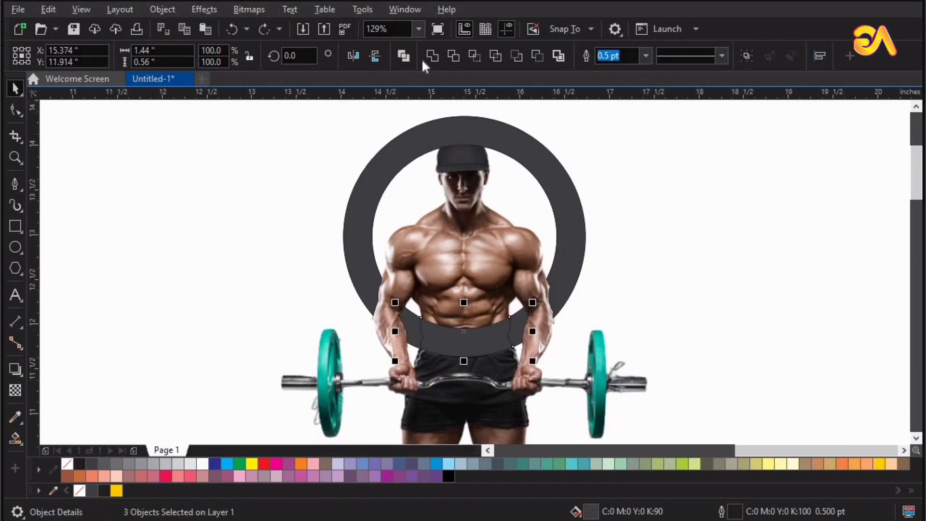
left_click(432, 55)
Step: Place the upper ring piece behind the bodybuilder image so the cap overlaps it
left_click(450, 246)
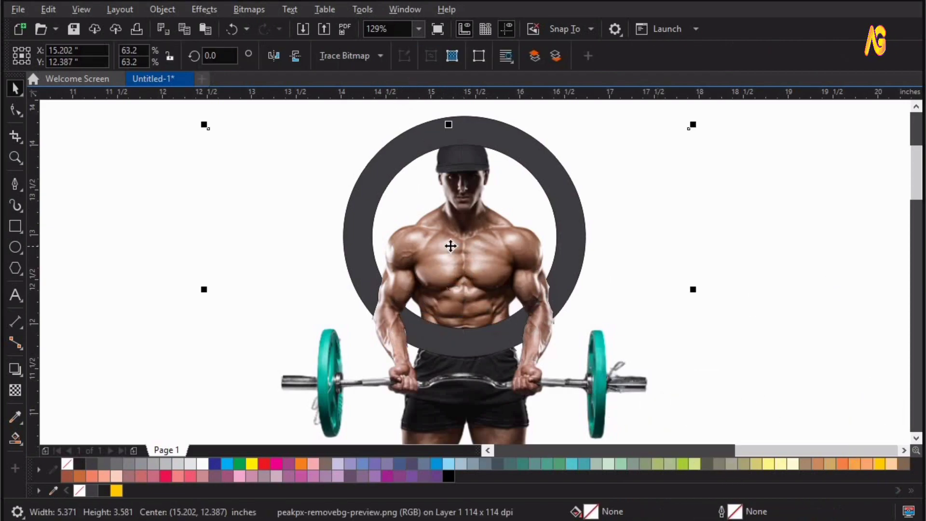
key("ctrl+z")
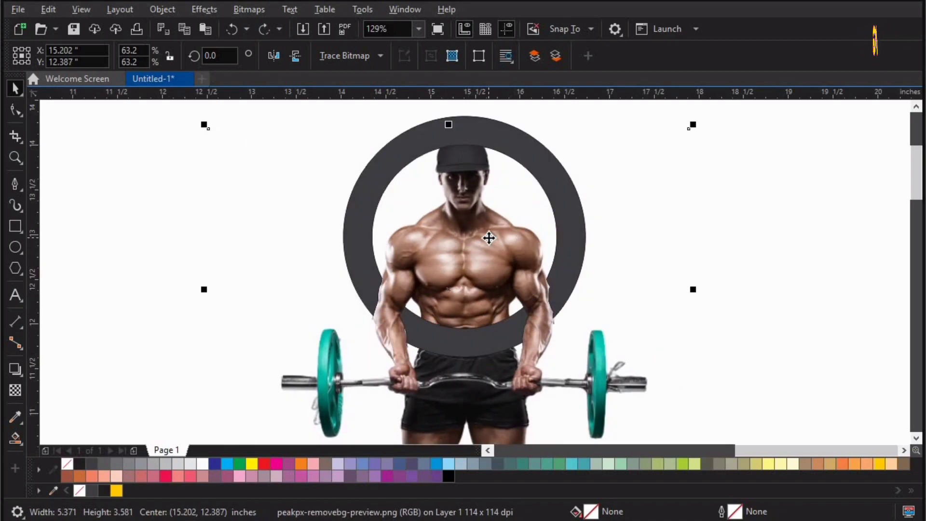
left_click(565, 204)
key("Delete")
Step: Fill the lower ring band across the waist with yellow (C:0 M:20 Y:100 K:0)
left_click(499, 325)
left_click(464, 329)
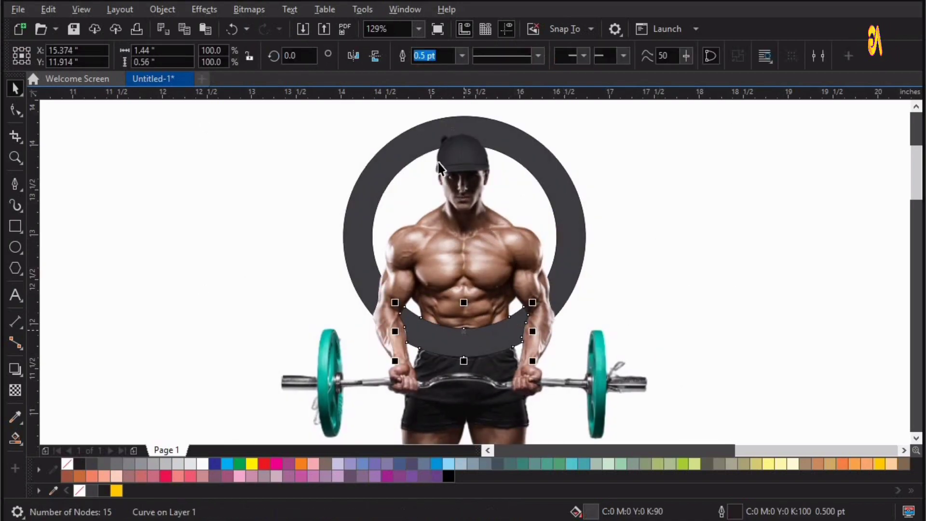
left_click(426, 134, "shift")
scroll(425, 135, "down", 2)
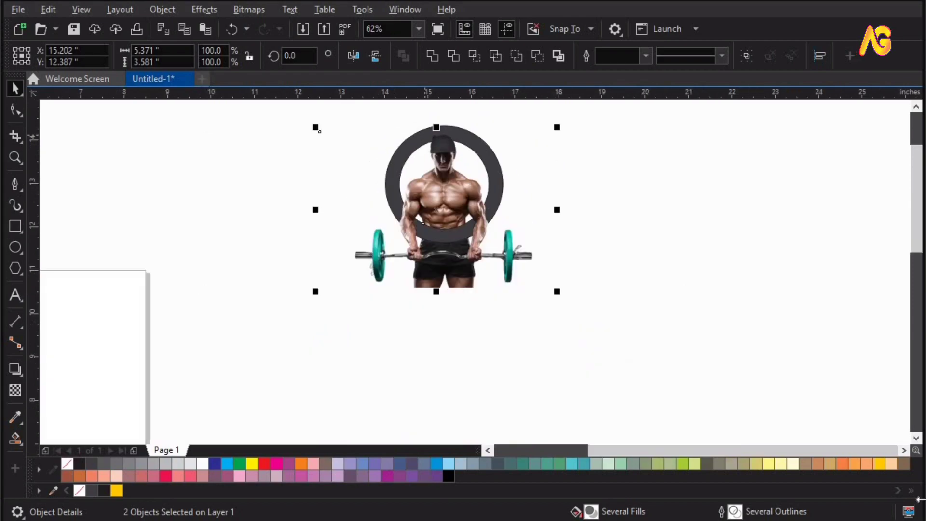
left_click(883, 464)
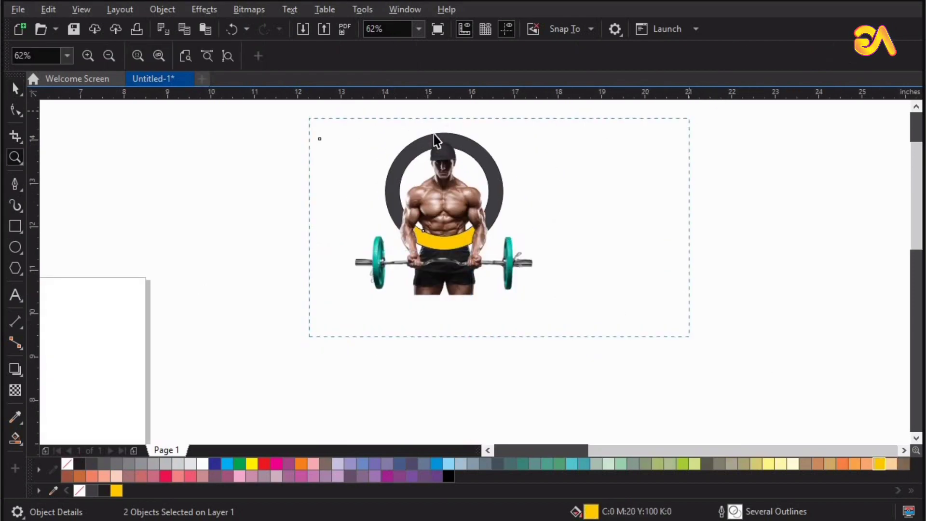
Step: Fill the upper ring piece behind the figure with the same yellow as the waist band
scroll(654, 136, "up", 1)
left_click_drag(653, 128, 172, 330)
left_click(879, 464)
left_click(780, 316)
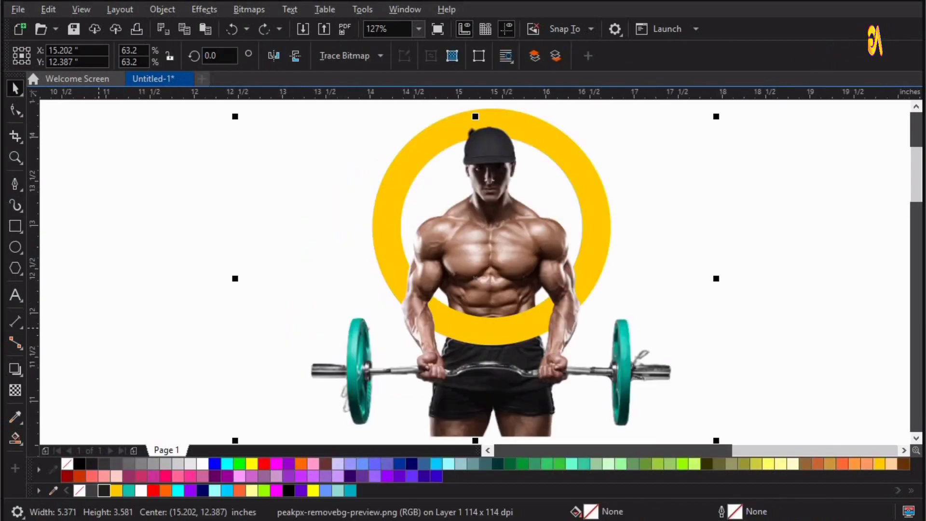
Step: Place a copy of the original bodybuilder image in the empty space beside the ring design
left_click(123, 310)
scroll(123, 310, "down", 2)
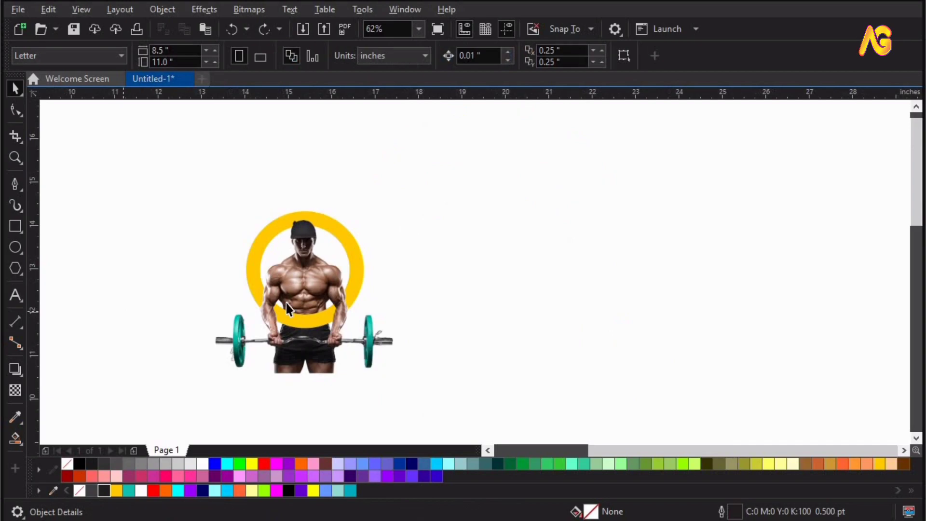
left_click(305, 288)
left_click_drag(571, 302, 661, 312)
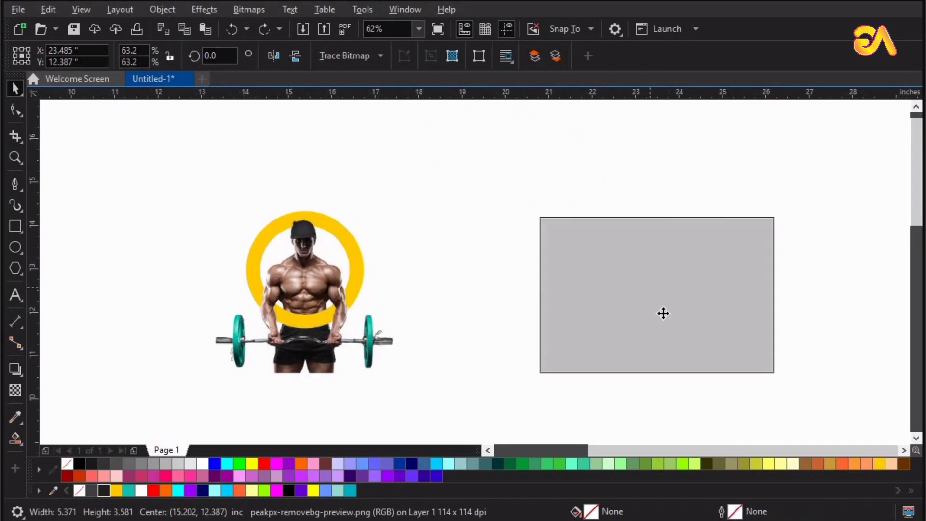
key("z")
left_click_drag(505, 192, 889, 428)
key("space")
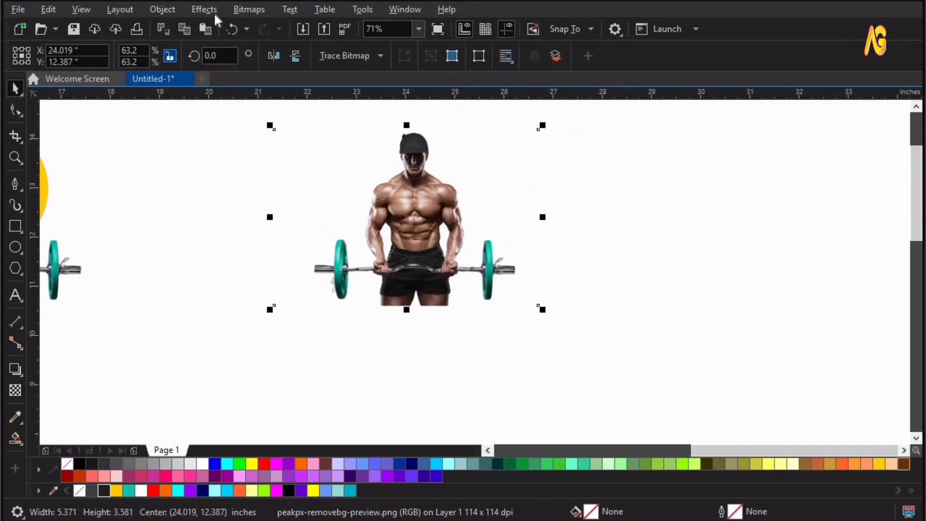
Step: Desaturate the copied bodybuilder image to turn it black and white
left_click(214, 13)
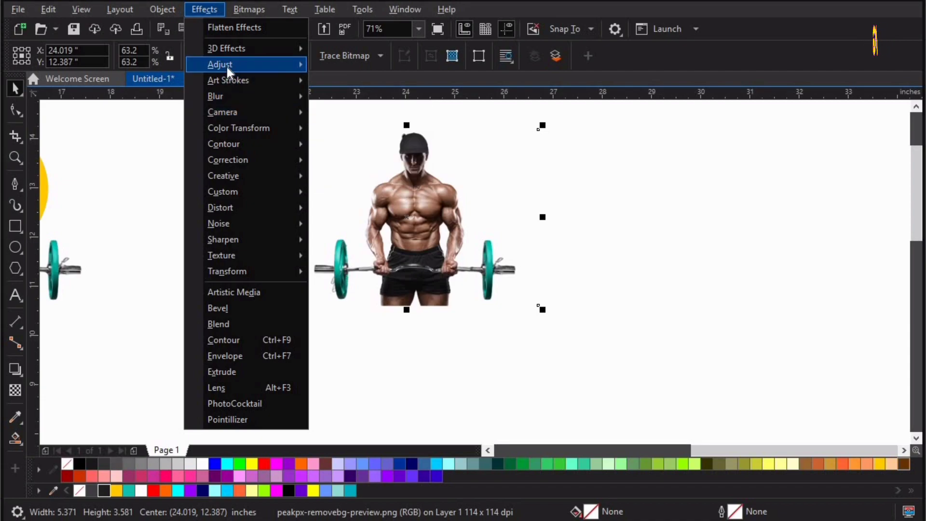
mouse_move(226, 67)
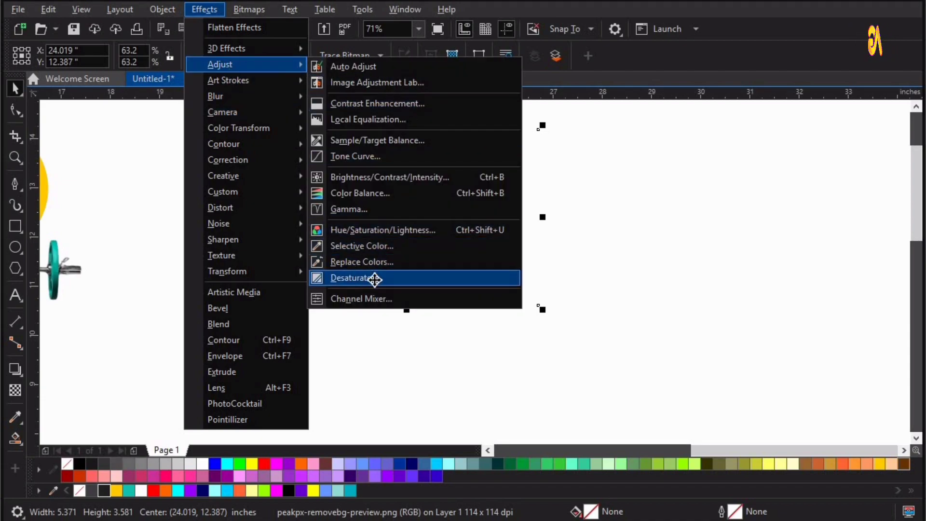
left_click(405, 278)
Step: Duplicate the black-and-white bodybuilder and space the two copies apart side by side
left_click_drag(417, 218, 701, 254)
left_click_drag(700, 253, 520, 259)
right_click(521, 260)
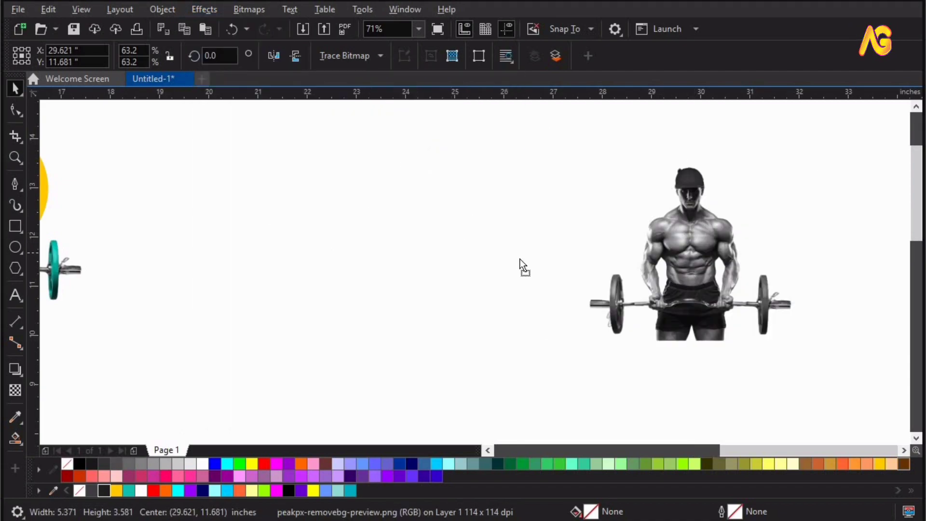
key("F2")
left_click_drag(360, 127, 839, 385)
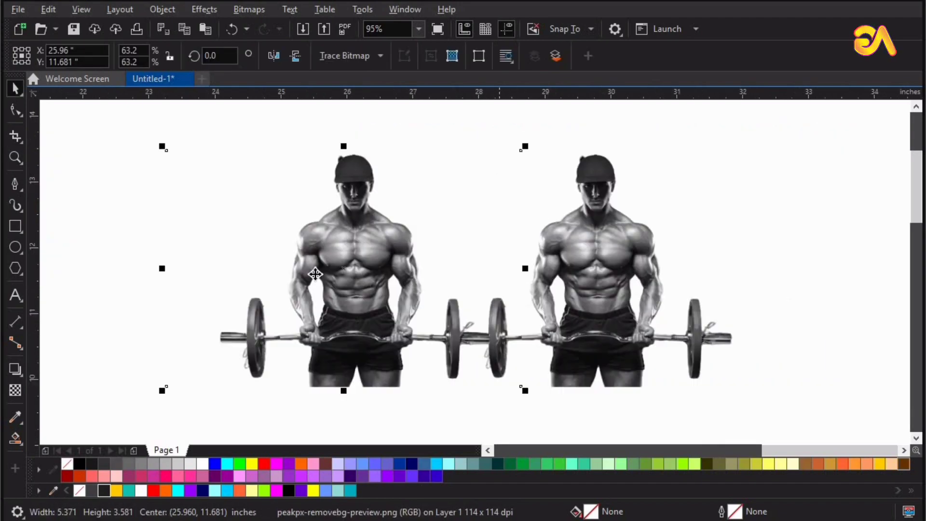
left_click_drag(314, 273, 205, 263)
left_click_drag(647, 235, 673, 225)
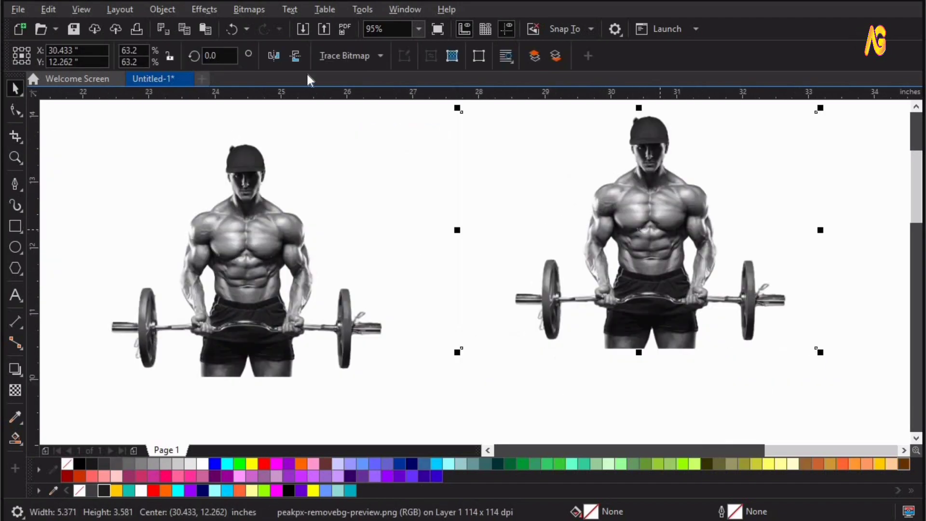
Step: Tint one black-and-white copy yellow in the Image Adjustment Lab with temperature 3,163, tint 100 and saturation 11
left_click(193, 10)
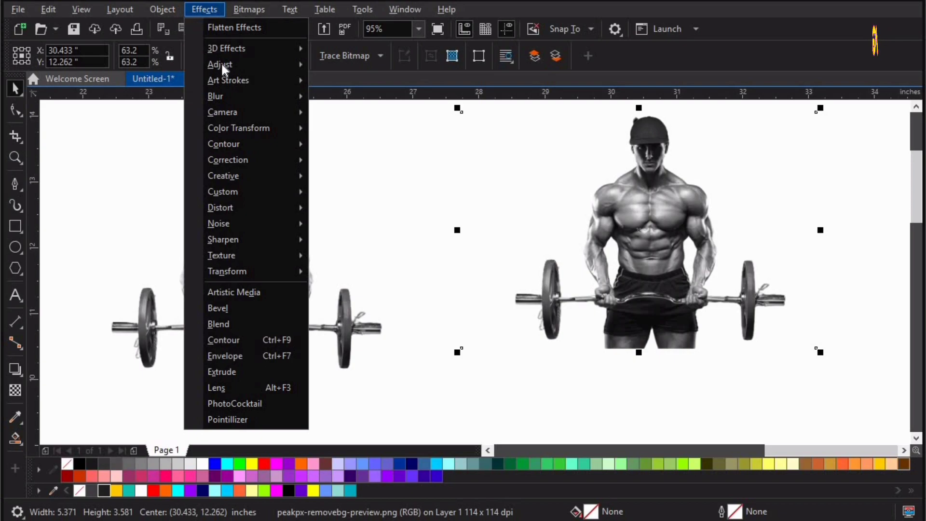
mouse_move(221, 61)
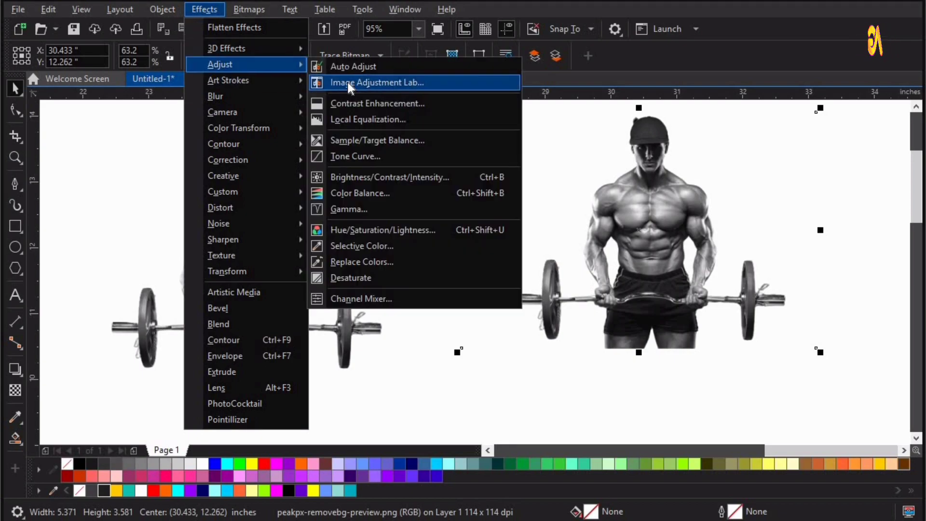
left_click(380, 79)
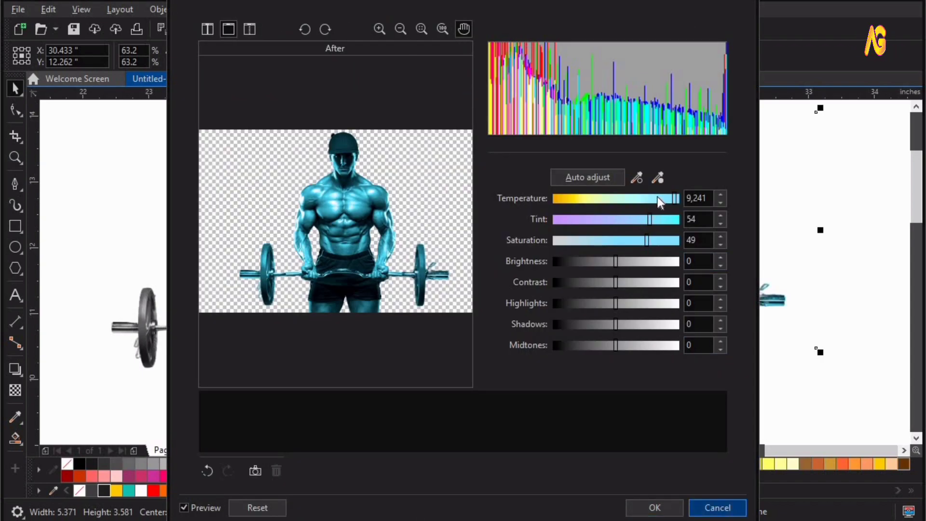
left_click_drag(659, 198, 554, 202)
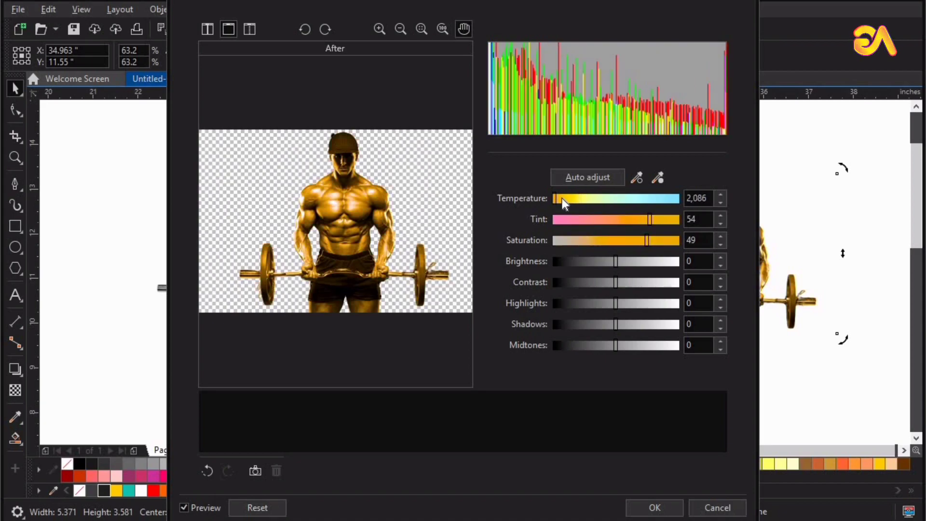
left_click(574, 199)
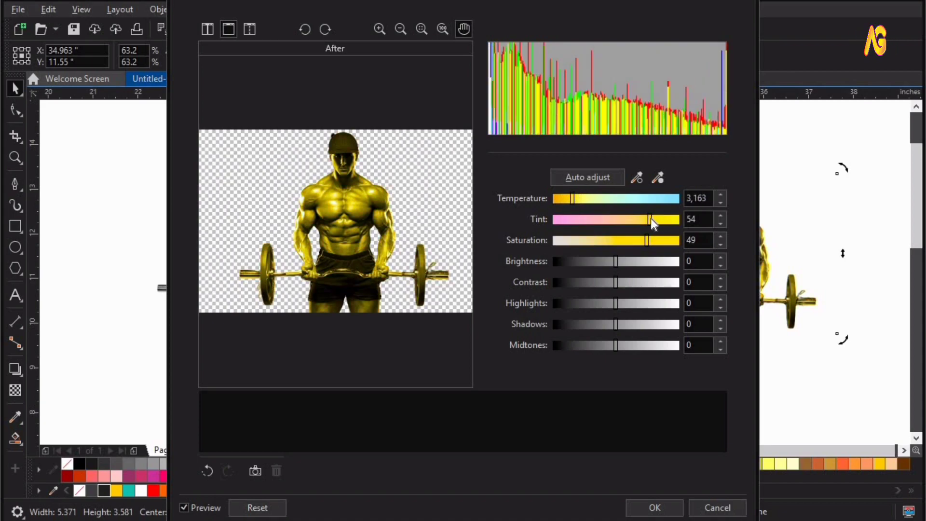
left_click_drag(586, 220, 694, 223)
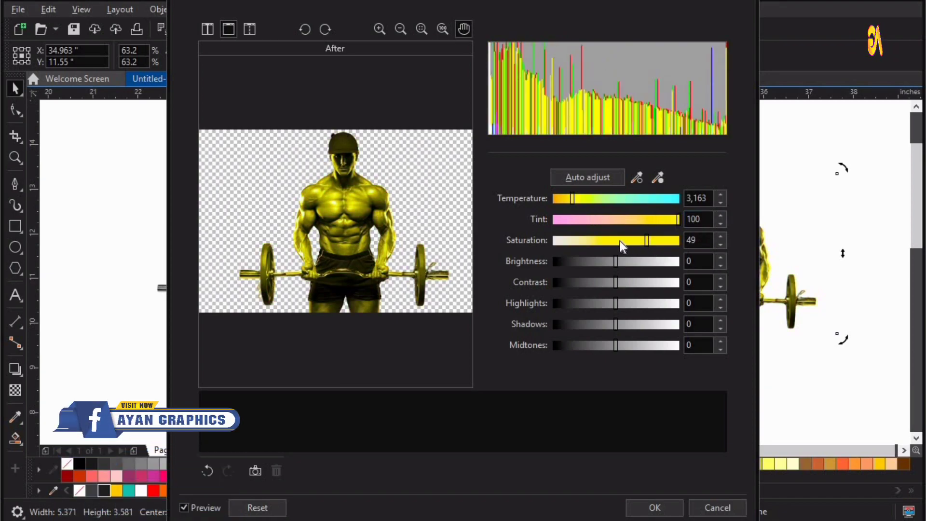
left_click_drag(617, 245, 613, 241)
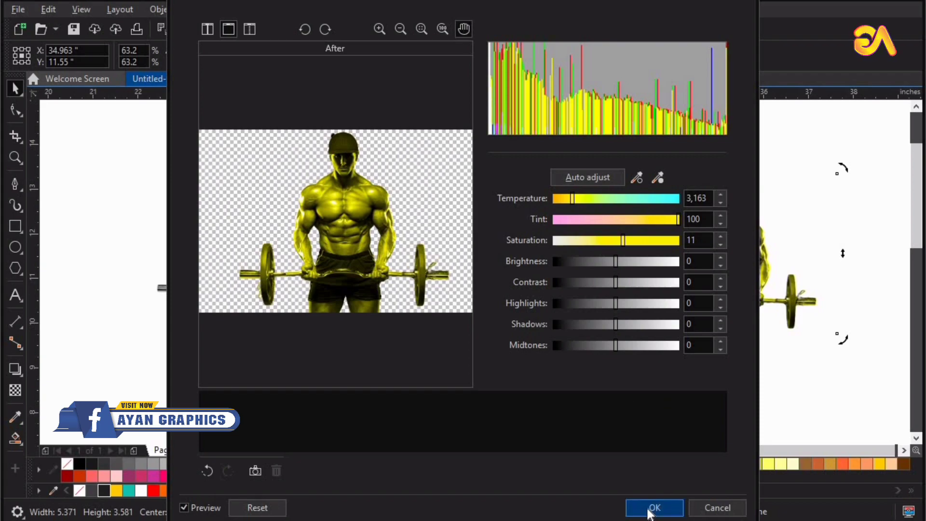
left_click(654, 508)
Step: Move the remaining black-and-white copy nearer and tint it teal in the Image Adjustment Lab with temperature 9,500, tint 87 and saturation 28
left_click_drag(231, 180, 395, 182)
left_click(204, 9)
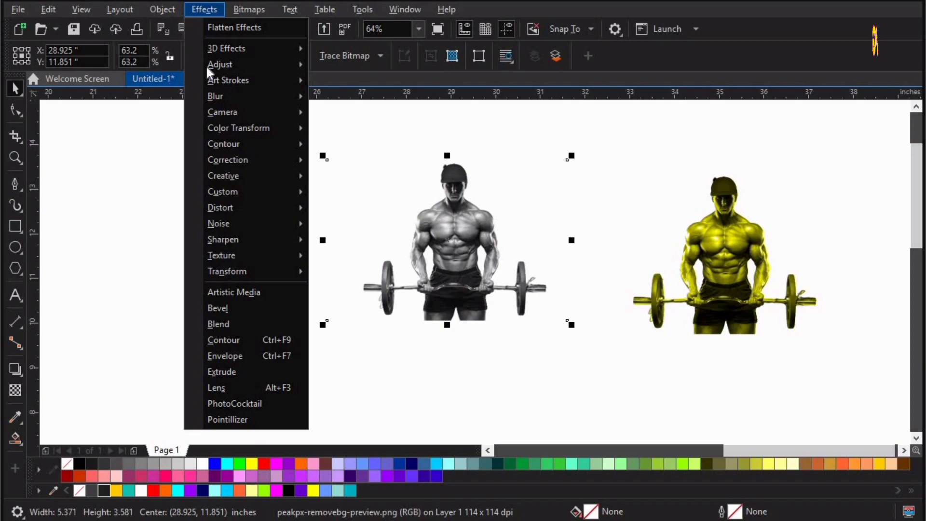
mouse_move(209, 68)
left_click(404, 80)
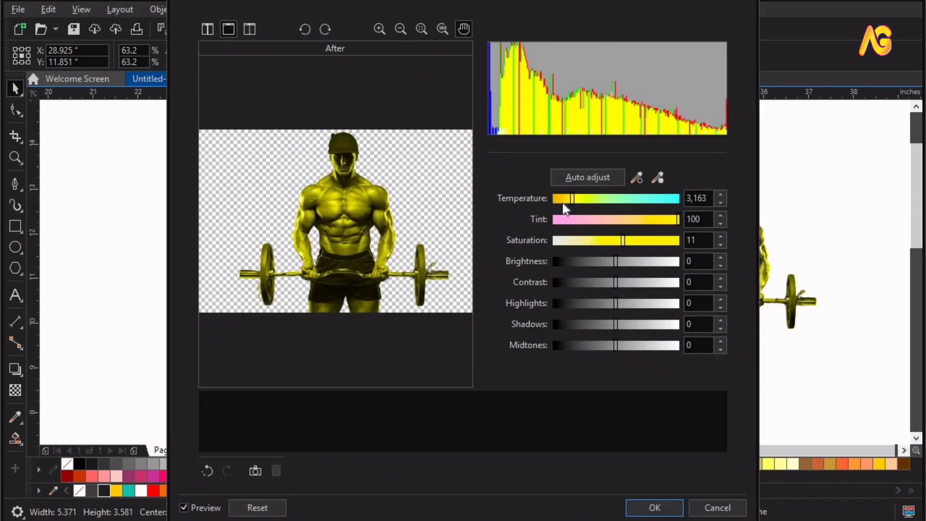
left_click_drag(577, 196, 670, 222)
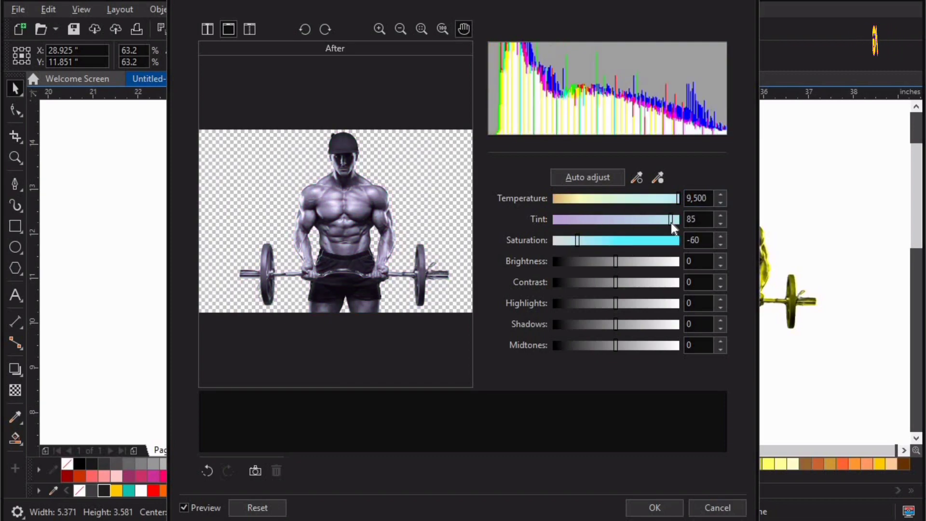
left_click_drag(611, 242, 635, 244)
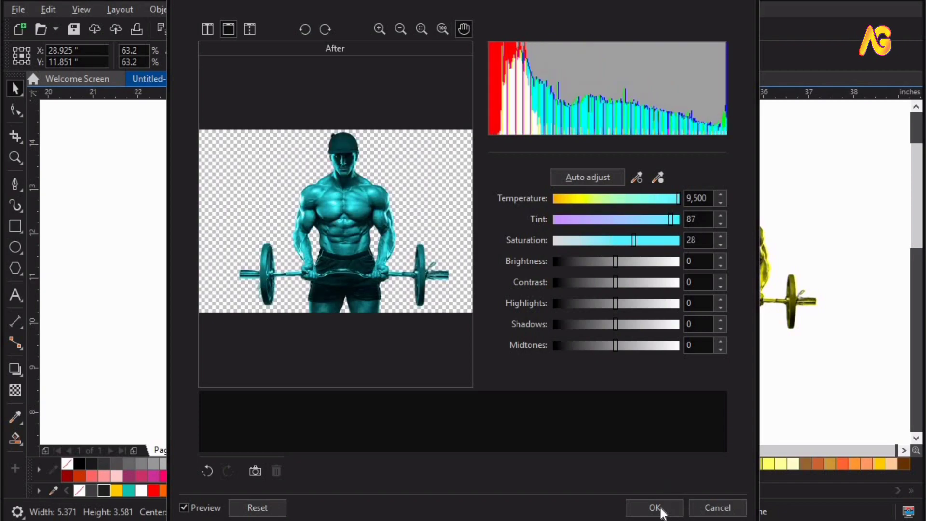
left_click(654, 507)
Step: Apply a linear transparency to the teal figure, fading it out from mid-chest toward the right arm side of the image
key("z")
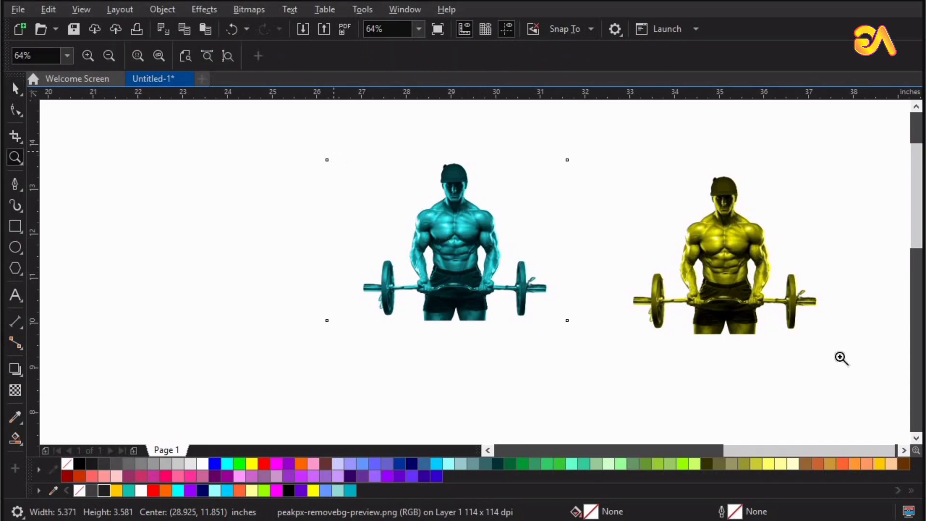
key("space")
scroll(295, 270, "up", 3)
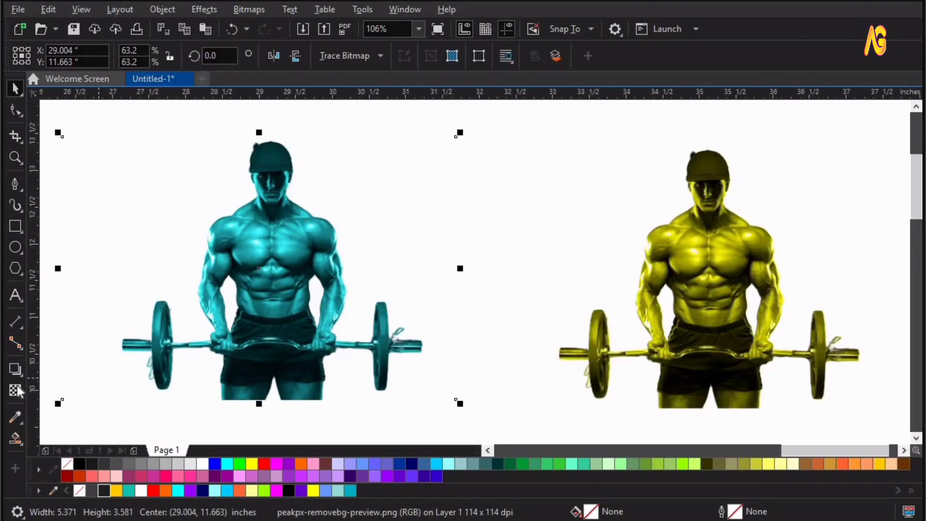
left_click(15, 389)
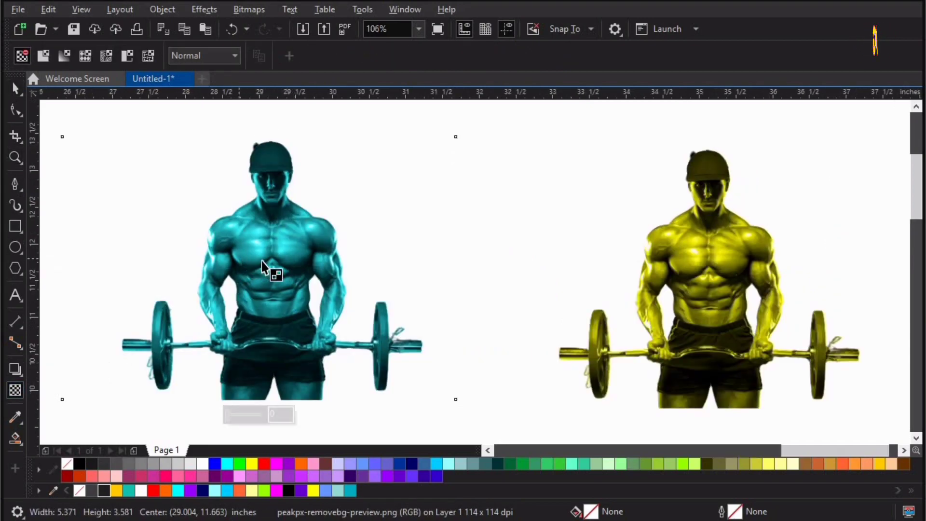
left_click_drag(256, 260, 338, 263)
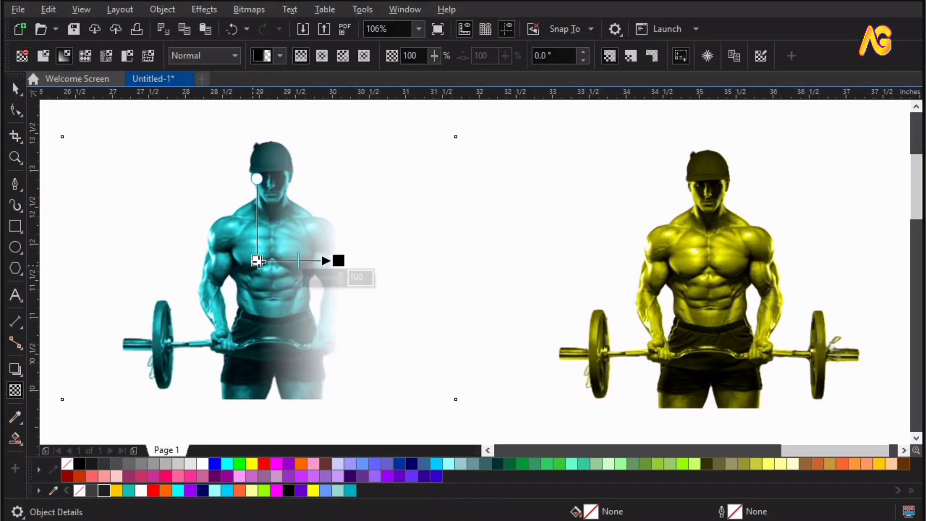
left_click_drag(255, 261, 249, 260)
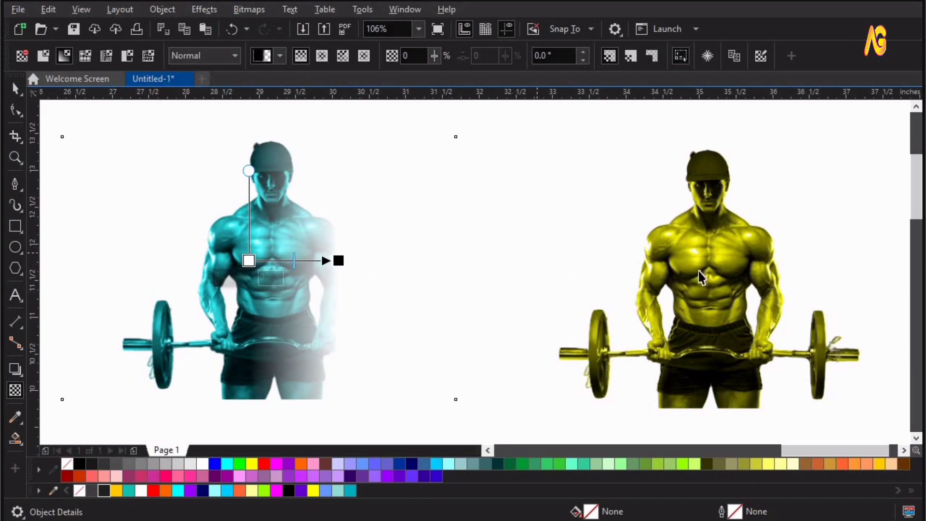
Step: Apply a linear transparency to the yellow figure in the opposite direction, fading out the left half of the image
key("space")
left_click(15, 390)
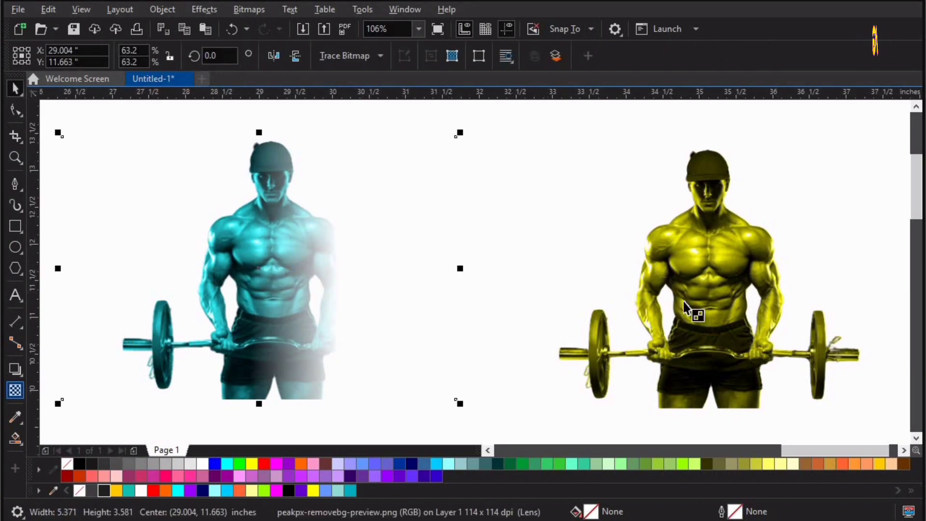
left_click(730, 271)
key("space")
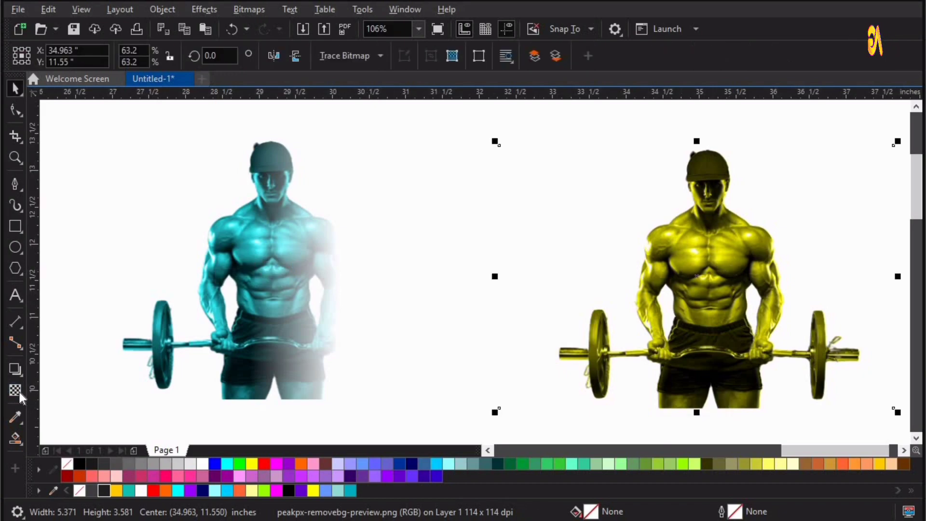
key("space")
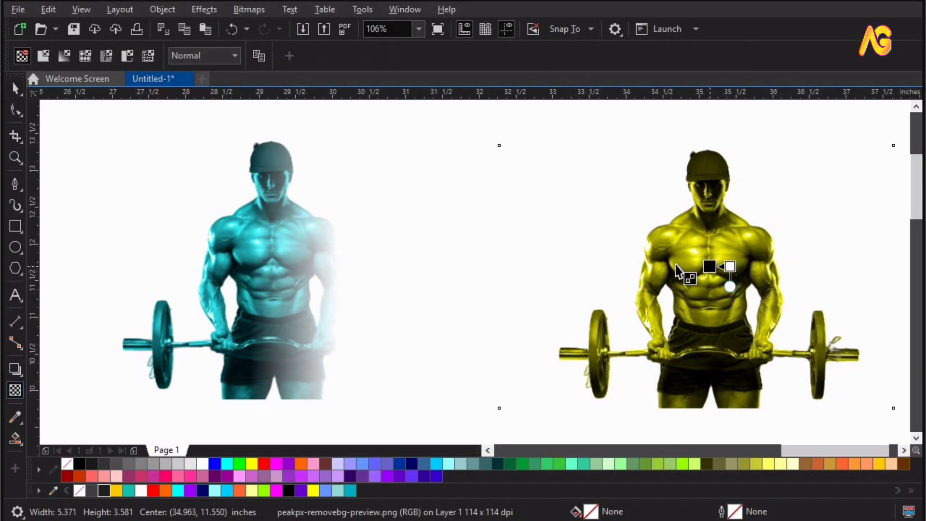
left_click_drag(710, 266, 663, 266)
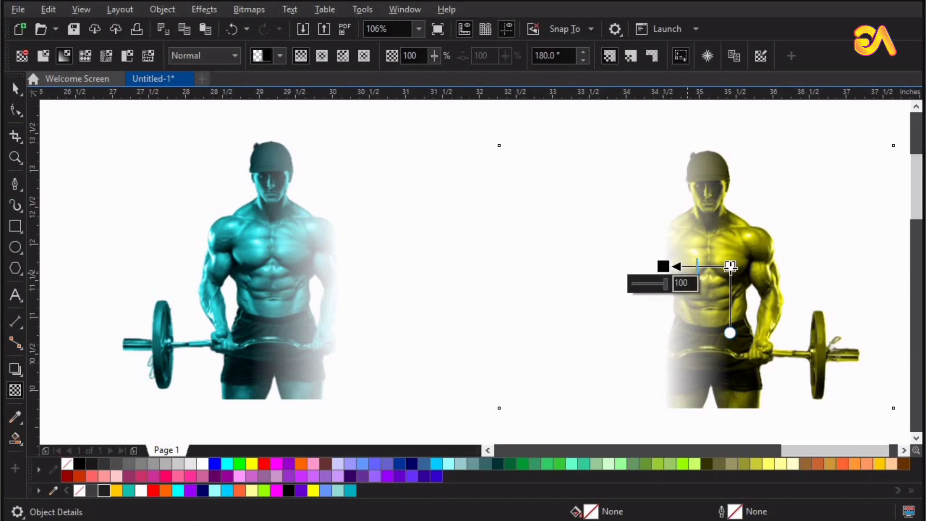
left_click_drag(731, 266, 738, 267)
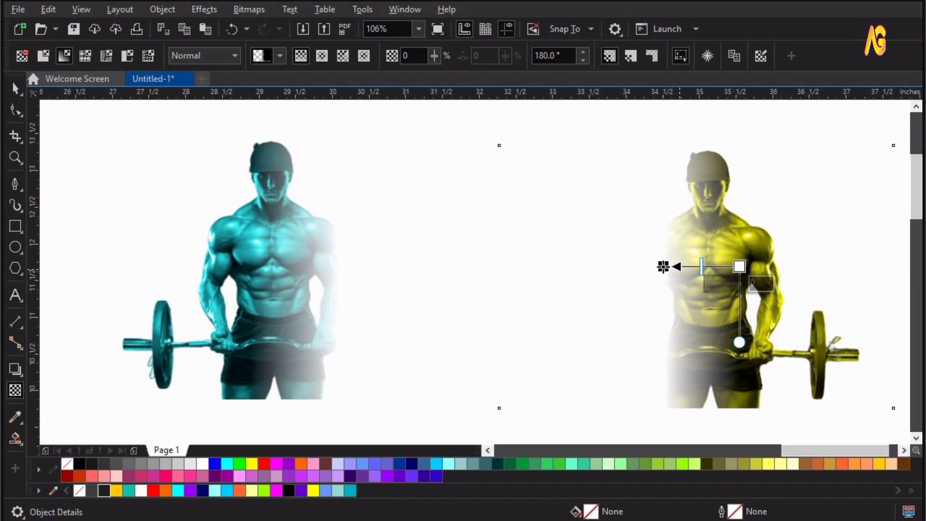
left_click_drag(663, 267, 671, 266)
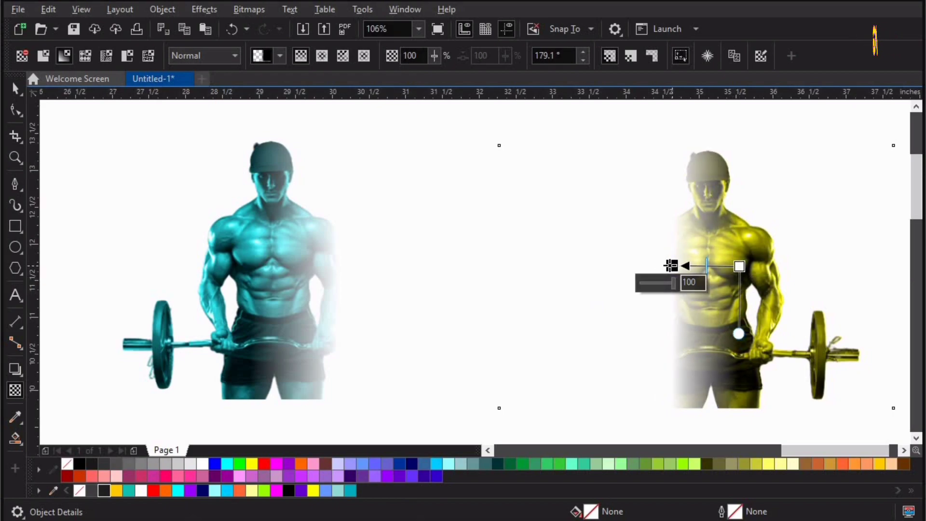
Step: Shorten the teal figure's transparency gradient so it fades out closer to the body's centre
left_click(293, 283)
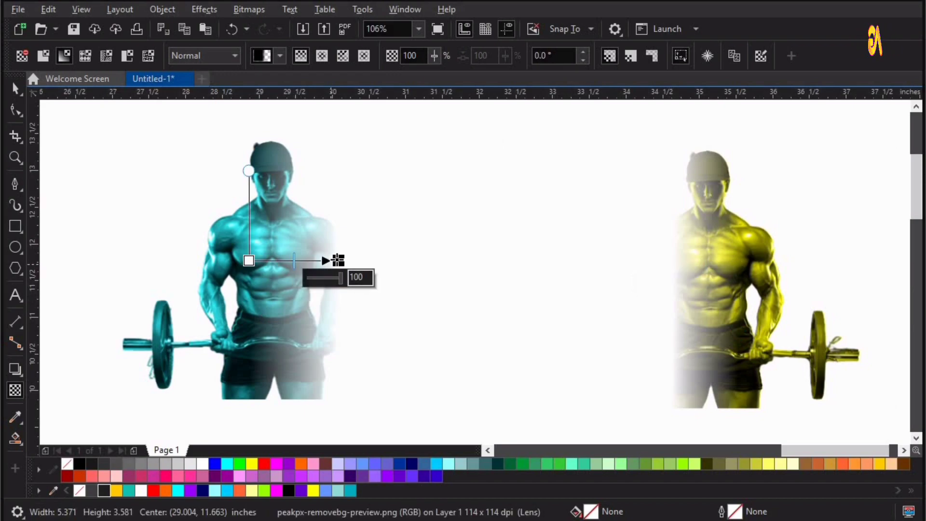
left_click_drag(326, 260, 324, 260)
Step: Select the yellow and teal figures together and align them horizontally on top of each other
left_click(682, 294)
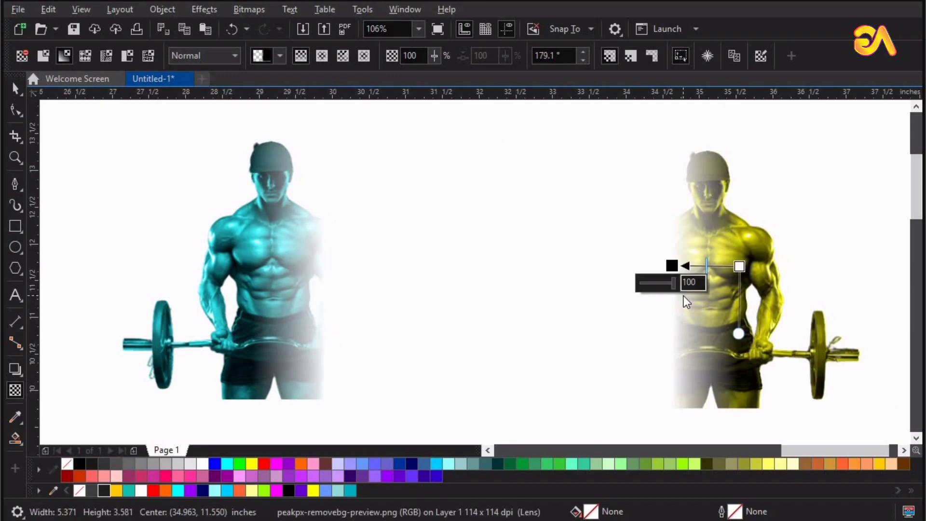
scroll(681, 294, "down", 4)
key("space")
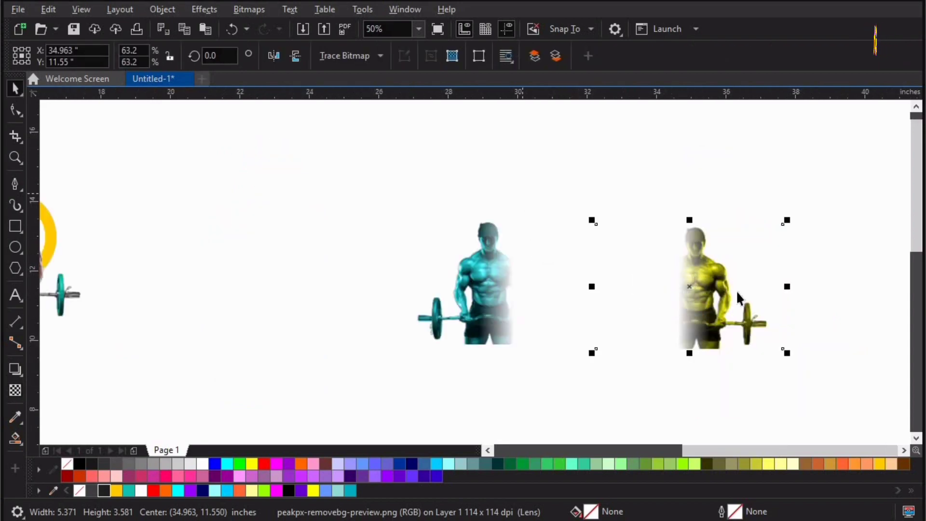
left_click(482, 285, "shift")
left_click(815, 55)
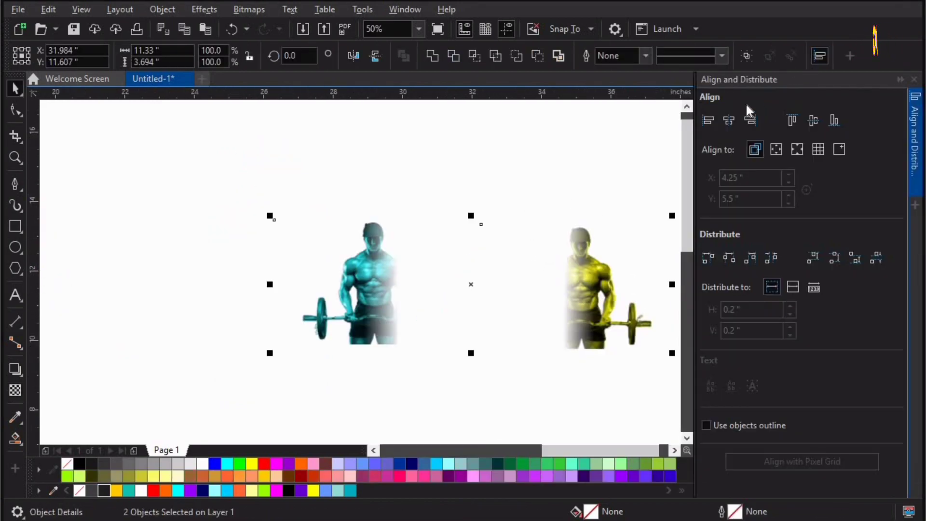
left_click(727, 121)
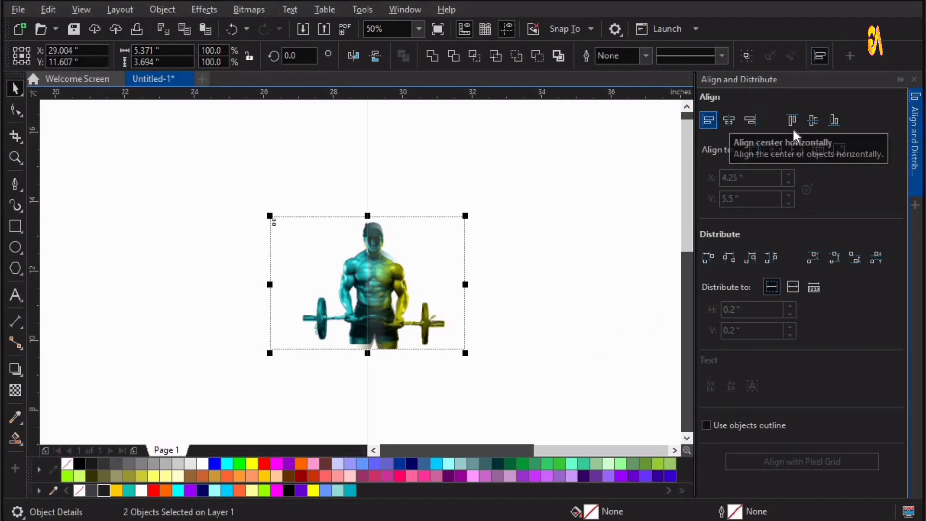
Step: Centre the teal and yellow figures on each other vertically and group them into one blended figure
left_click(810, 121)
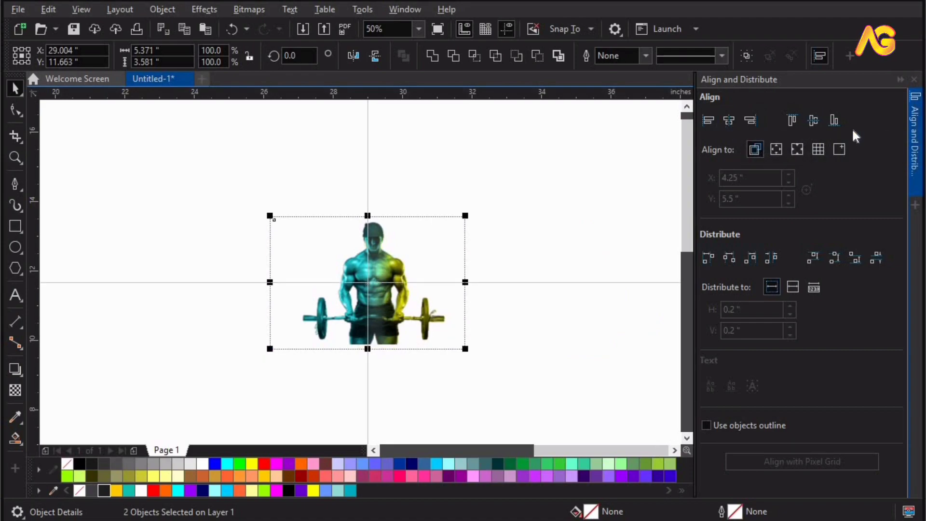
left_click(914, 79)
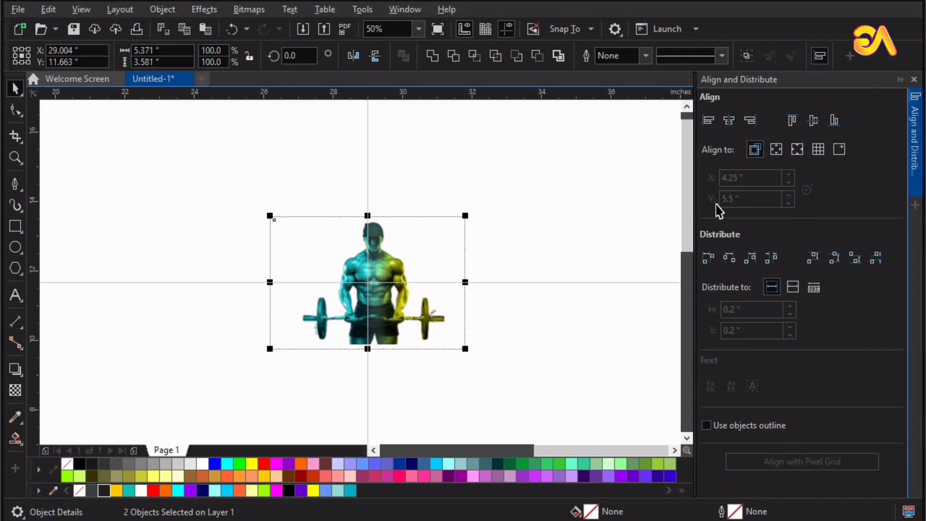
key("z")
scroll(566, 261, "up", 2)
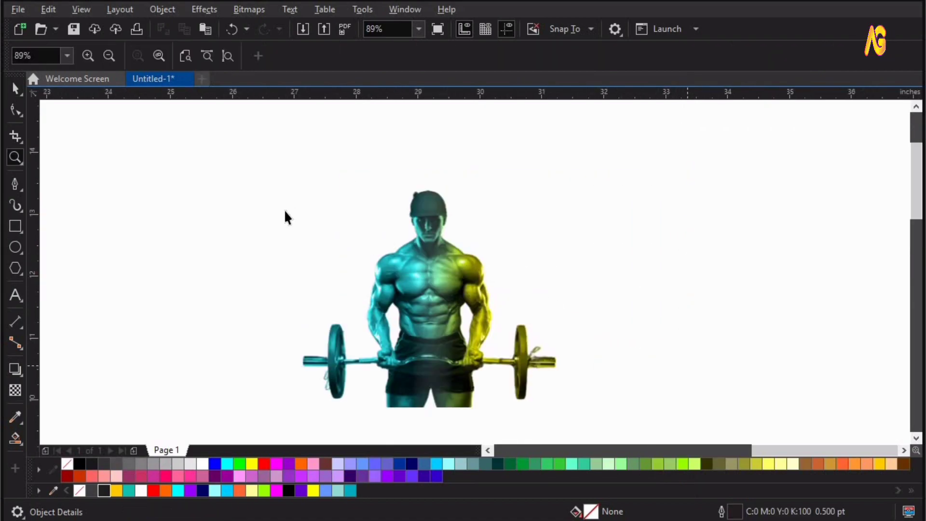
key("space")
left_click(447, 265)
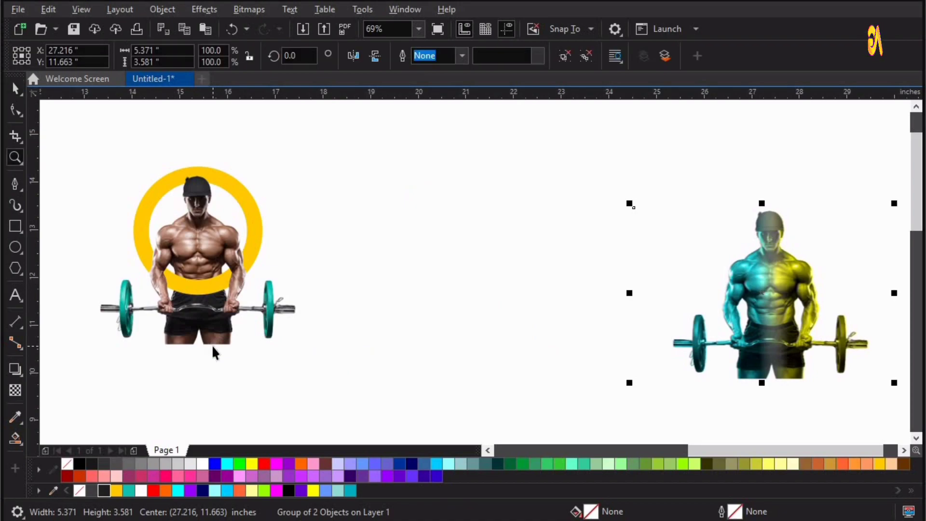
Step: Align the blended figure group with the original ring bodybuilder along their left and top edges so the bodies overlap
key("space")
left_click(215, 332, "shift")
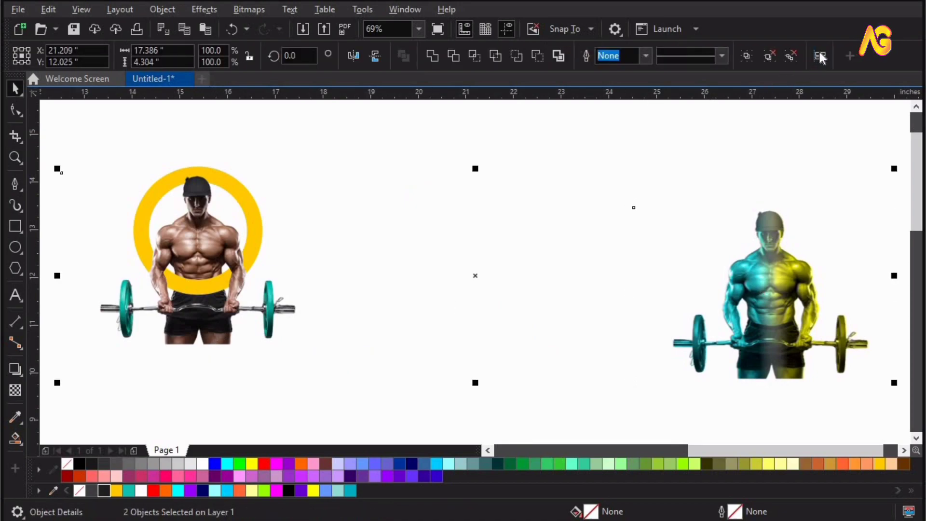
left_click(821, 57)
left_click(708, 120)
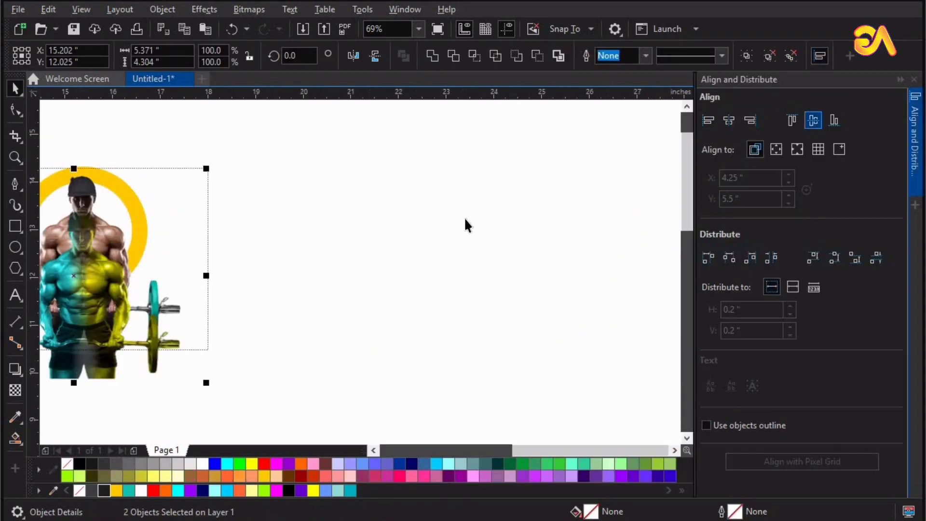
key("shift+F2")
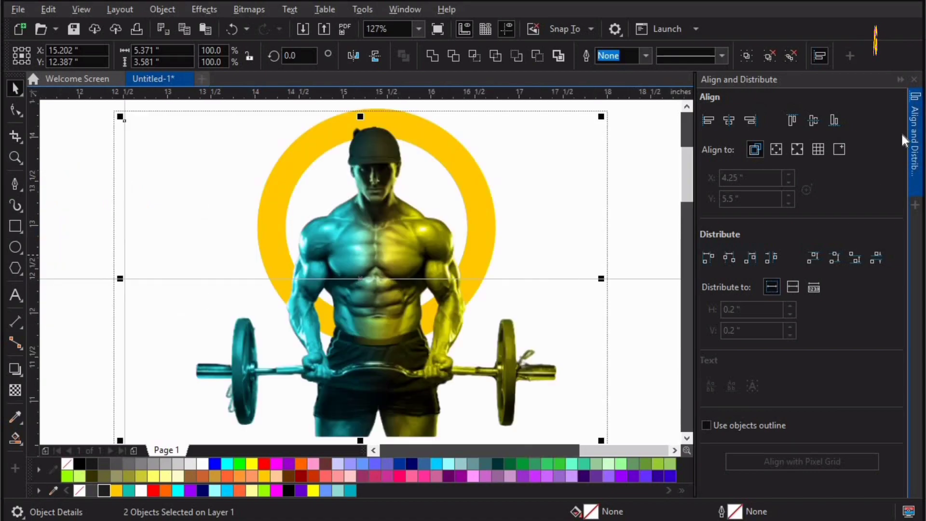
left_click(914, 79)
left_click(802, 265)
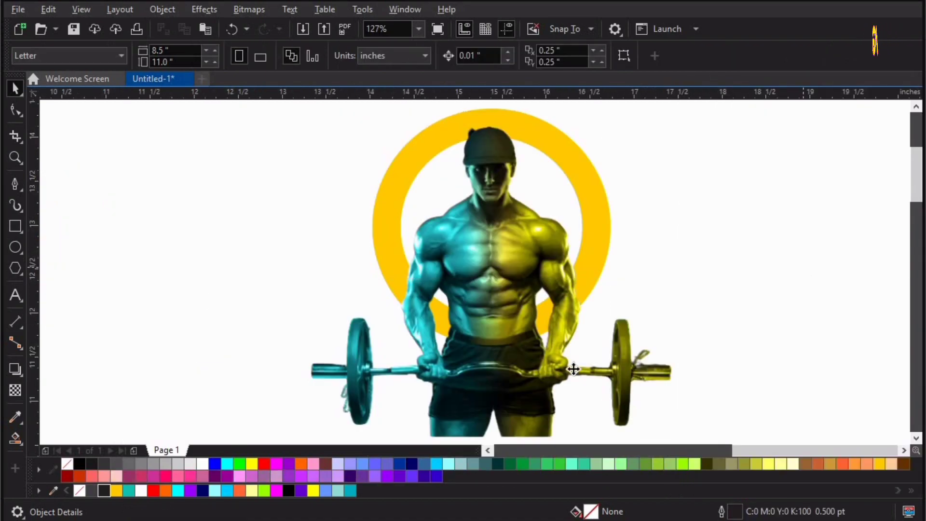
Step: Try placing the blended figure in front of the yellow ring without the original bodybuilder underneath
left_click(573, 369)
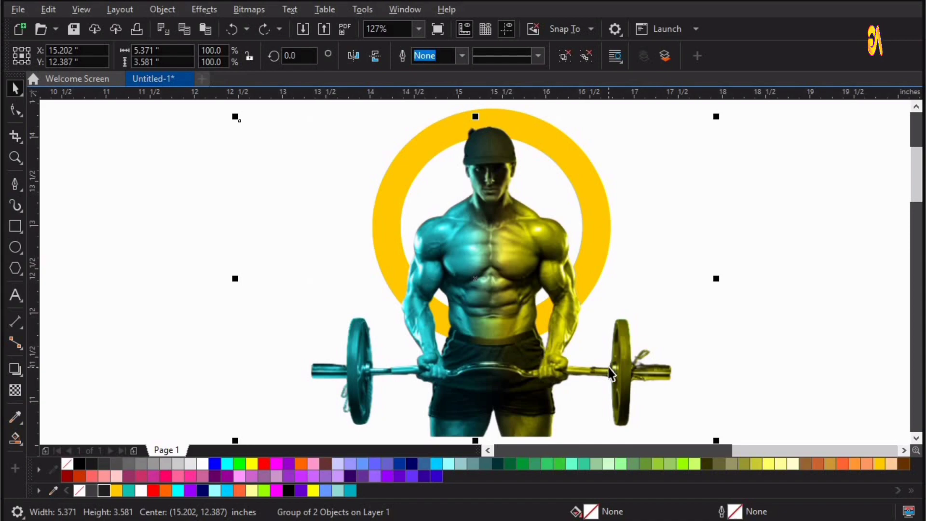
key("ctrl+shift+z")
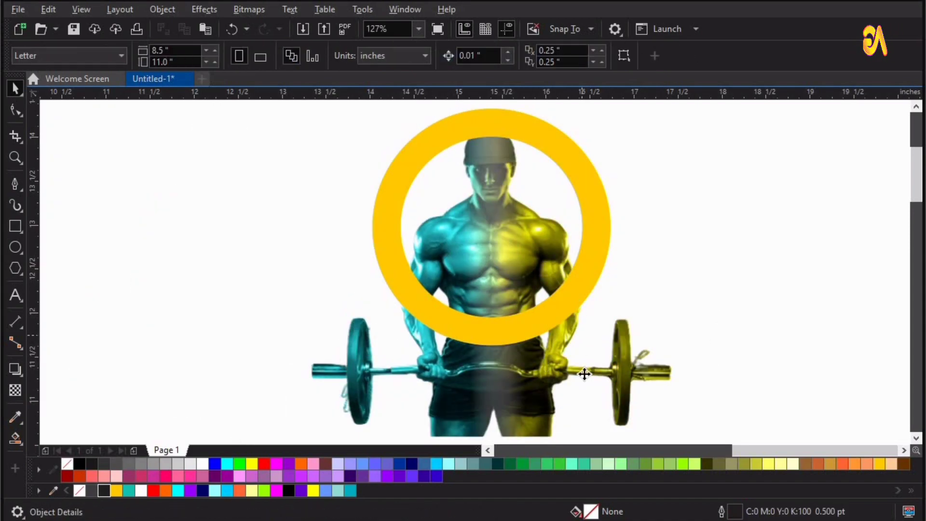
left_click(584, 374)
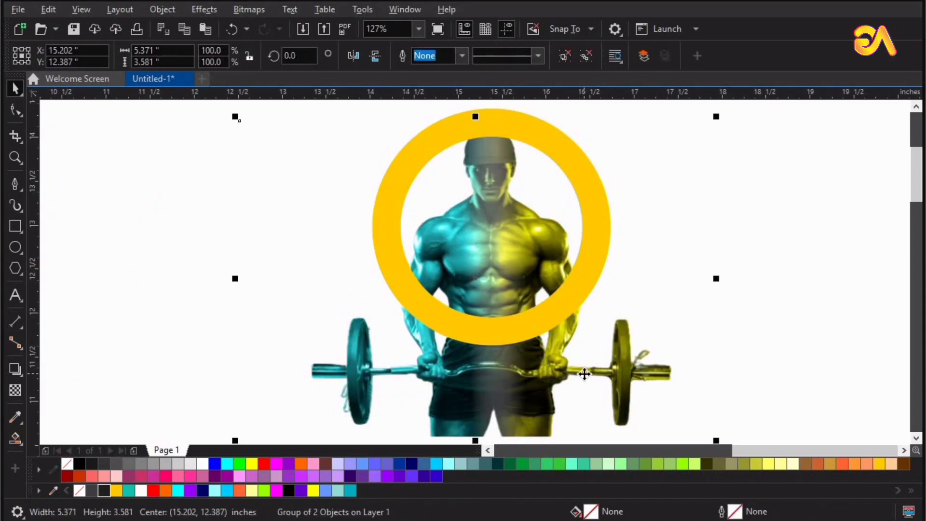
key("ctrl+Page_Down")
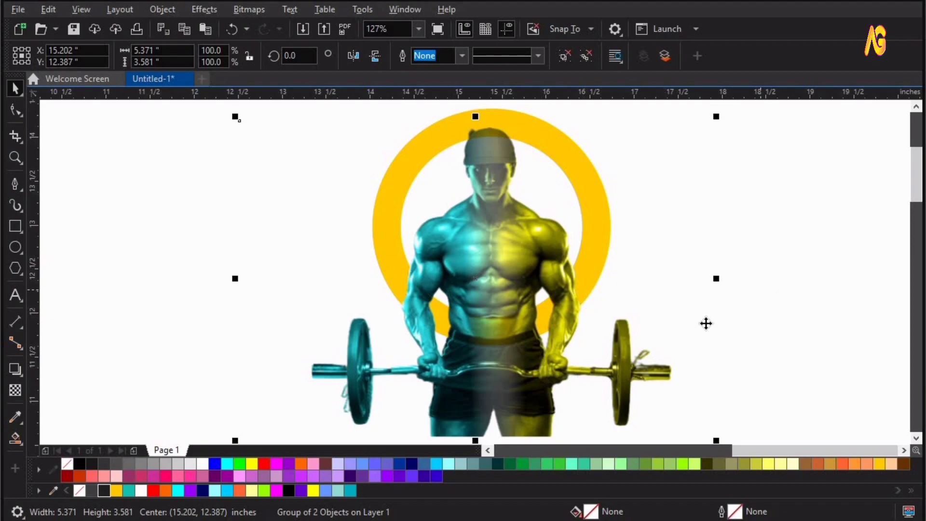
scroll(684, 322, "down", 2)
key("z")
left_click_drag(459, 213, 748, 360)
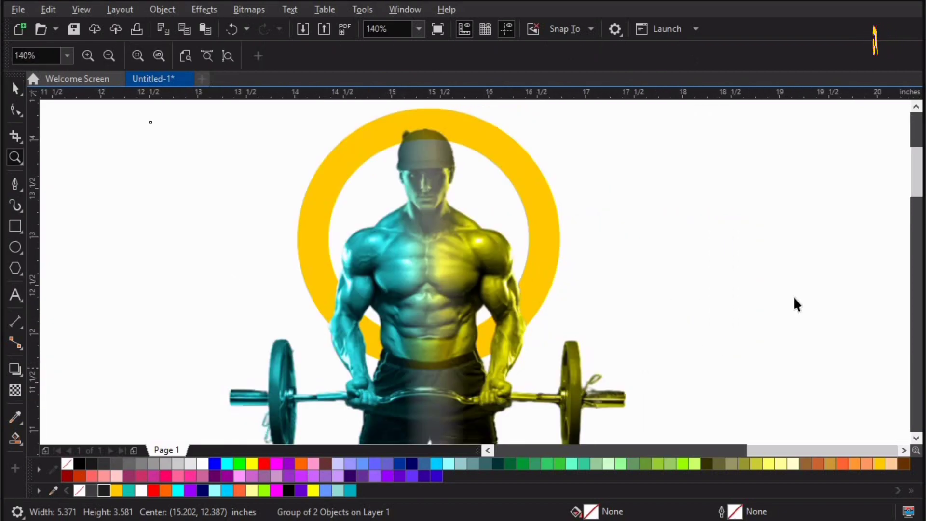
key("space")
left_click(793, 296)
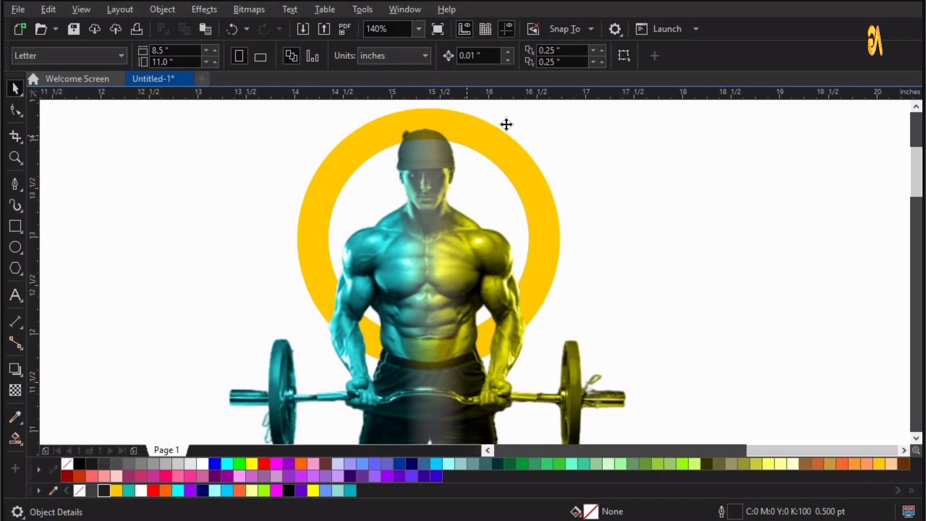
Step: Undo the stacking trials and place the blended figure over the original body but behind the ring's lower front section
left_click(506, 124)
key("ctrl+shift+z")
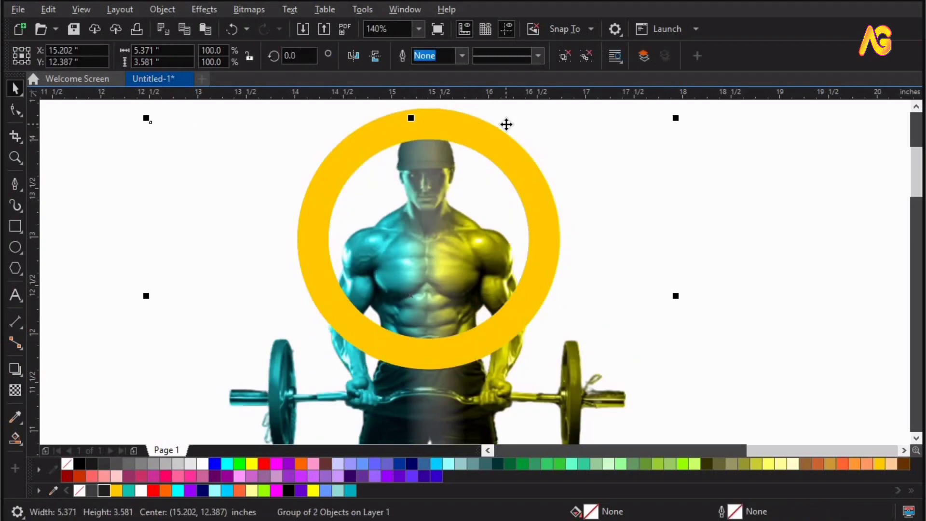
key("ctrl+z")
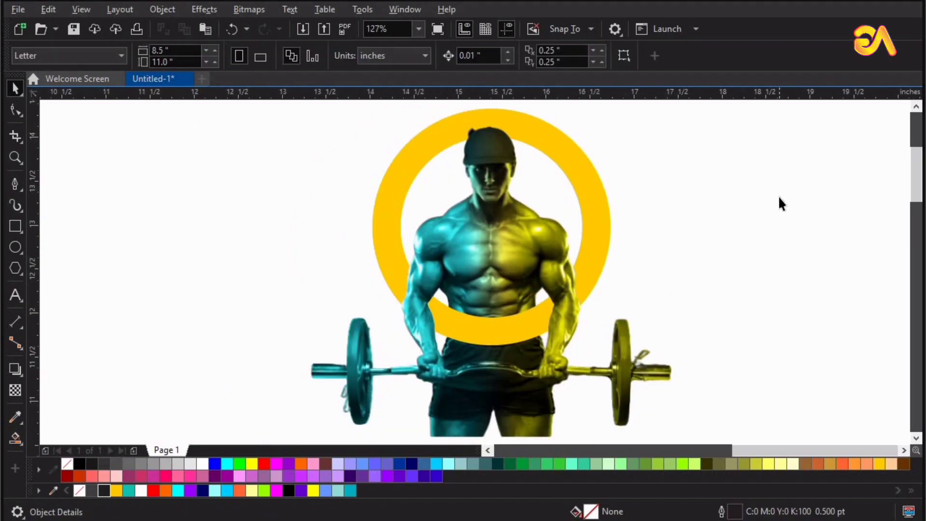